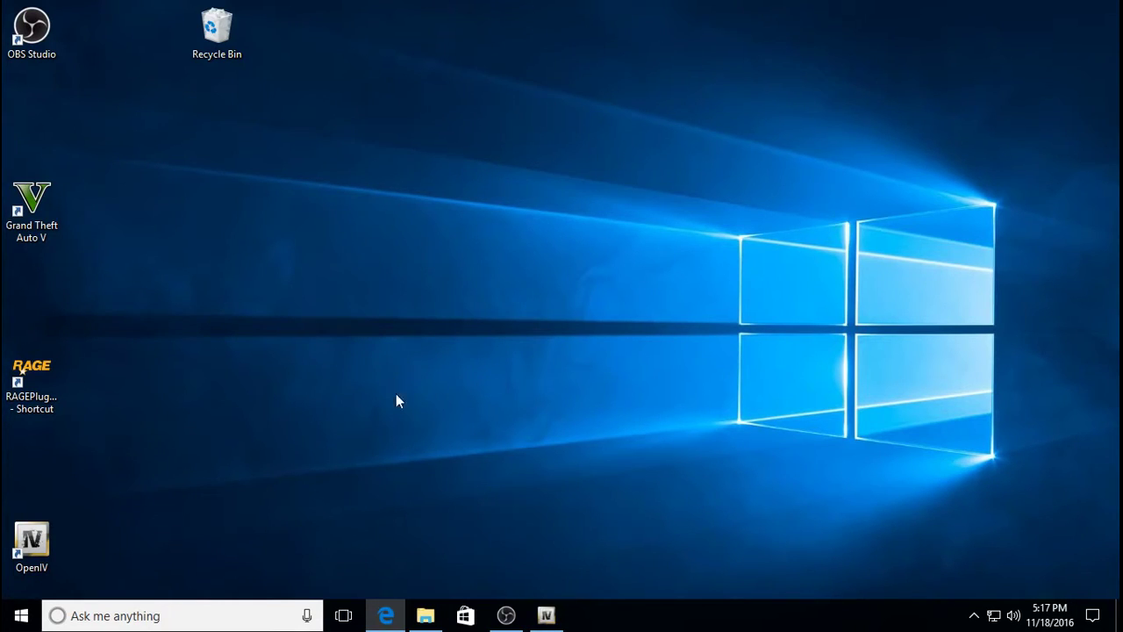
- Take OpenIV from the mods folder back to the GTA V folder, maximize it, and check the ASI Manager
left_click(546, 616)
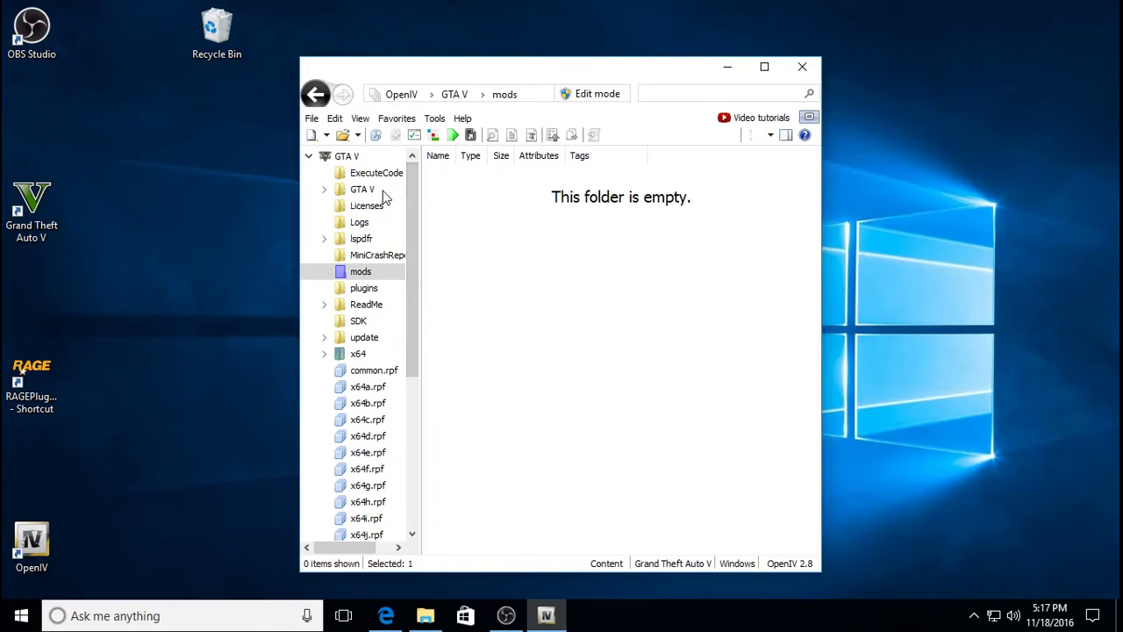
left_click(309, 96)
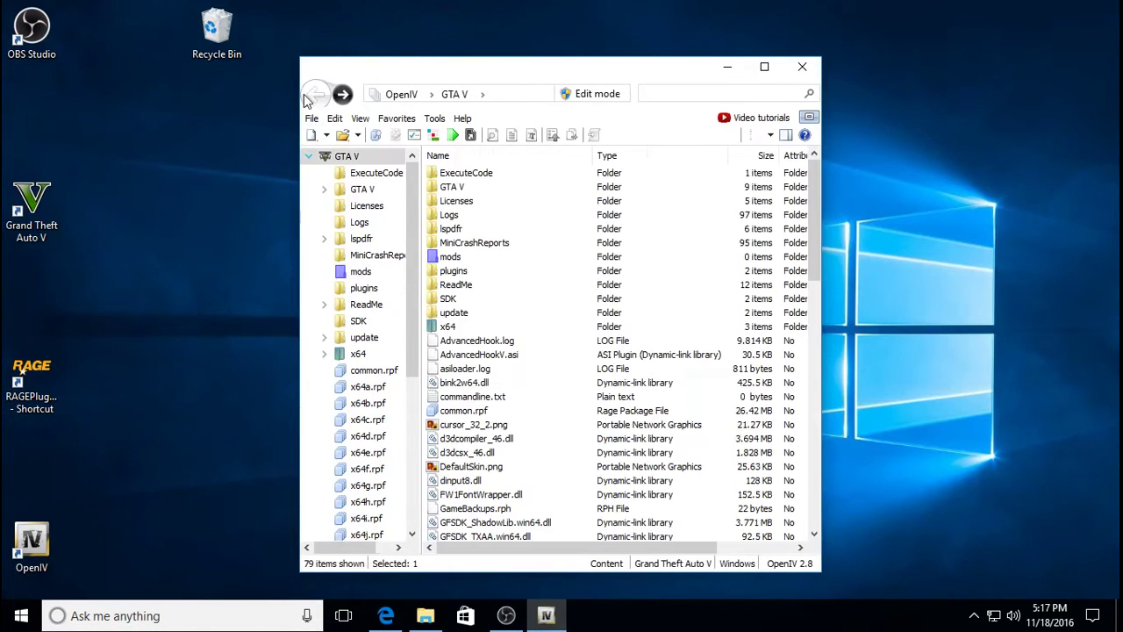
left_click(766, 69)
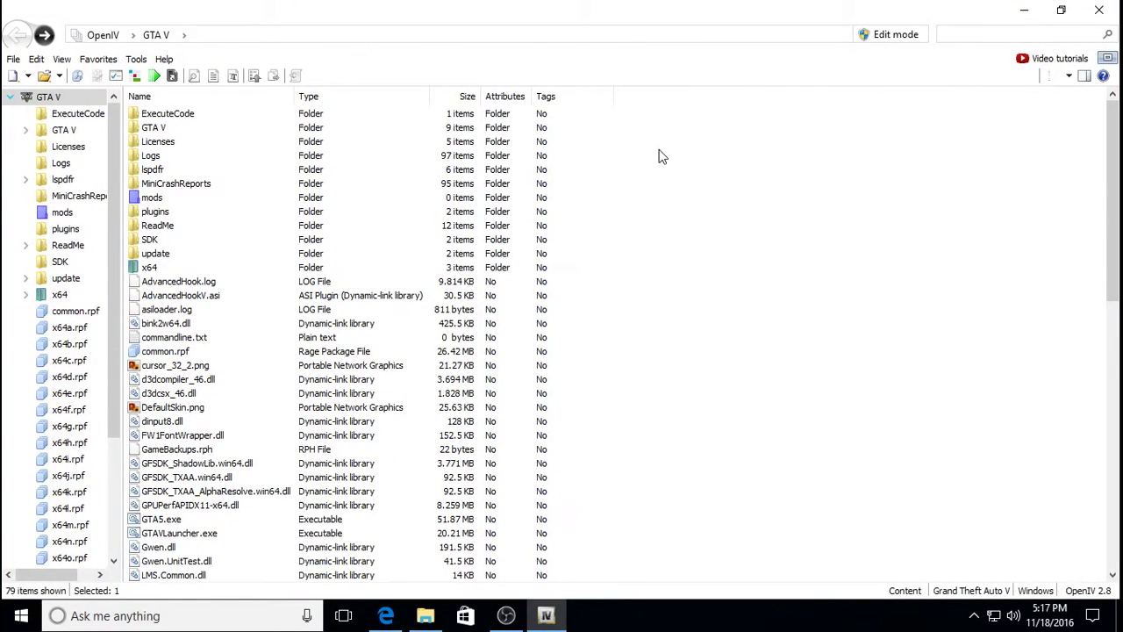
left_click(138, 61)
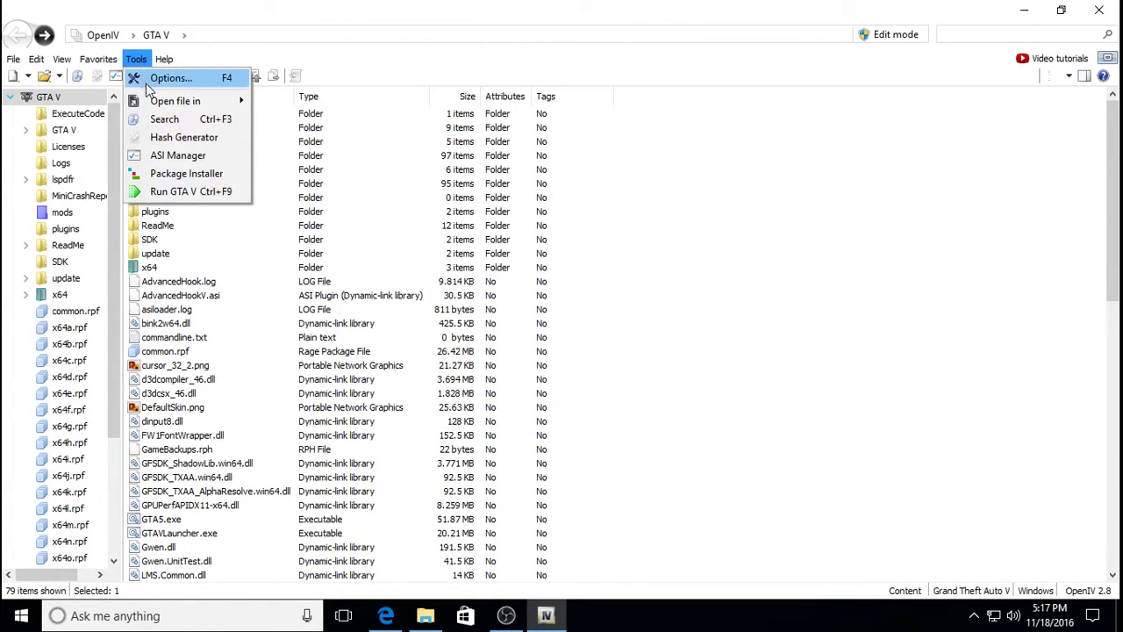
left_click(166, 156)
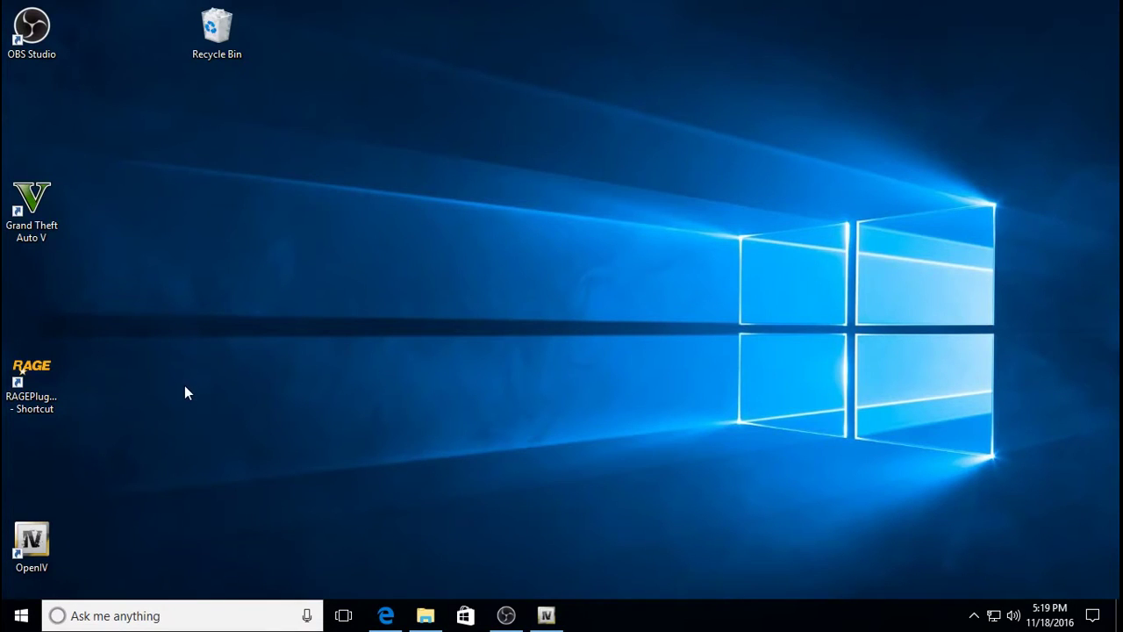
- Open the GTA V install folder from the desktop shortcut and confirm its mods folder is empty
right_click(31, 217)
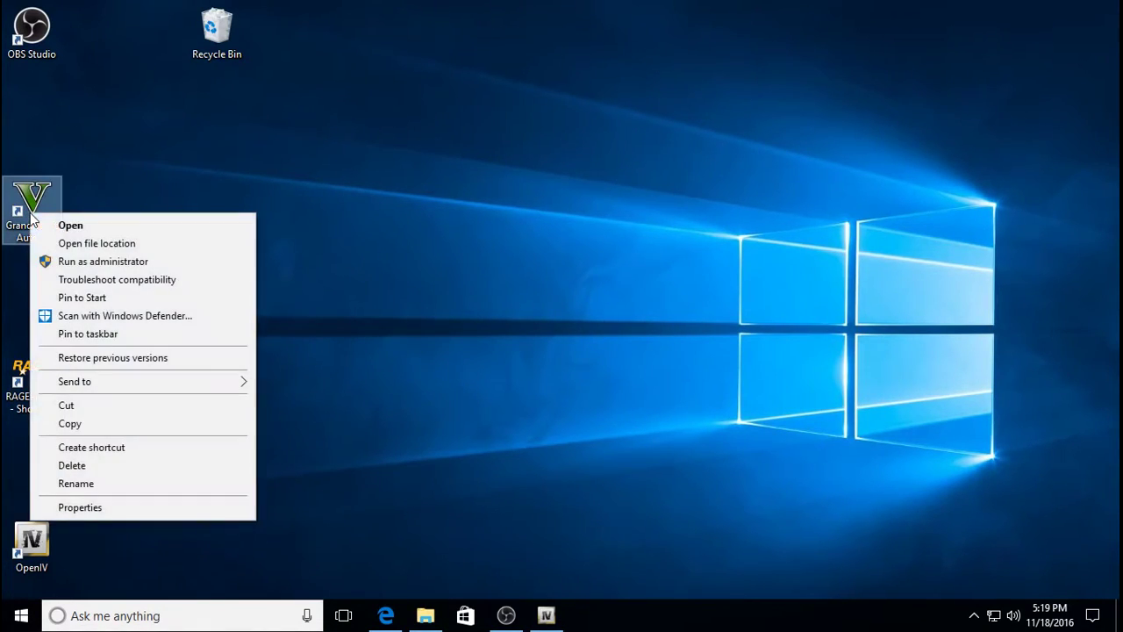
left_click(110, 244)
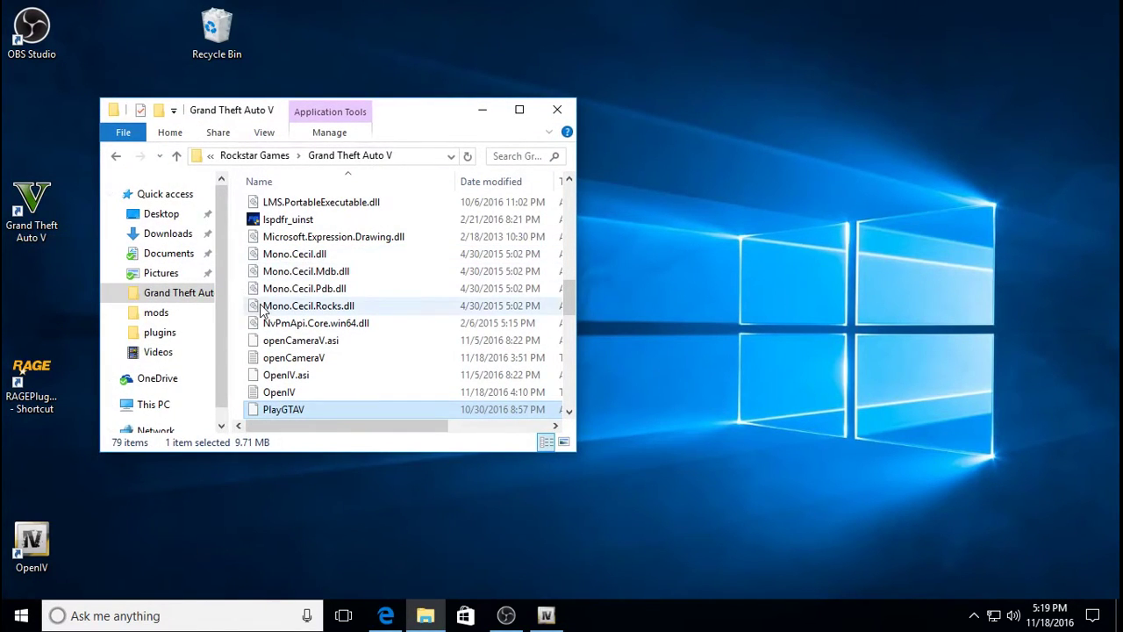
left_click(178, 298)
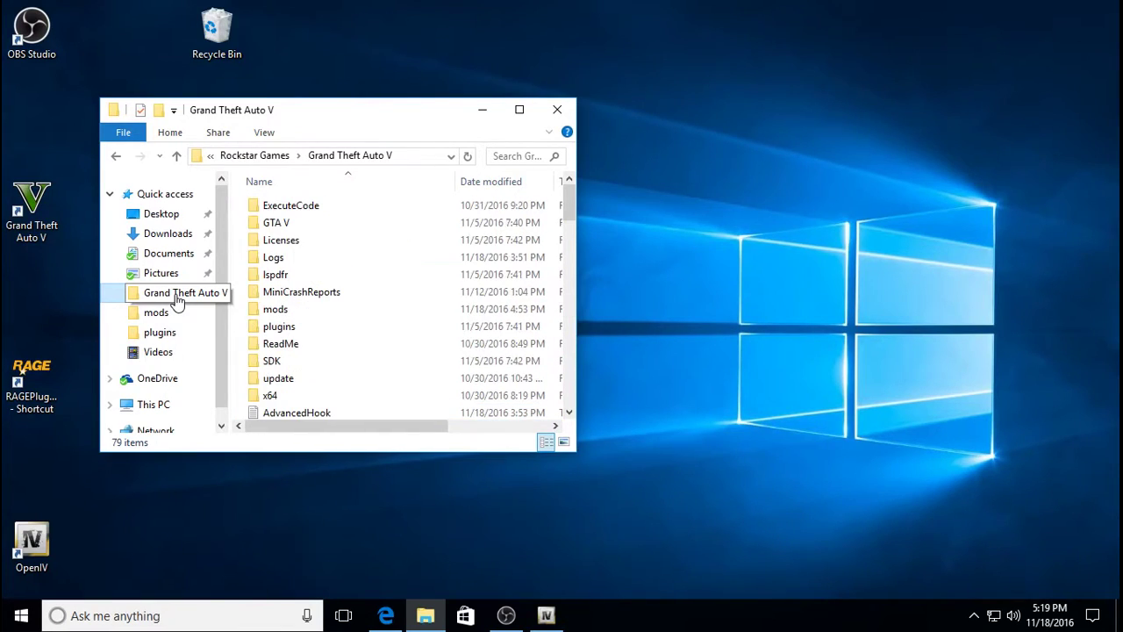
double_click(301, 313)
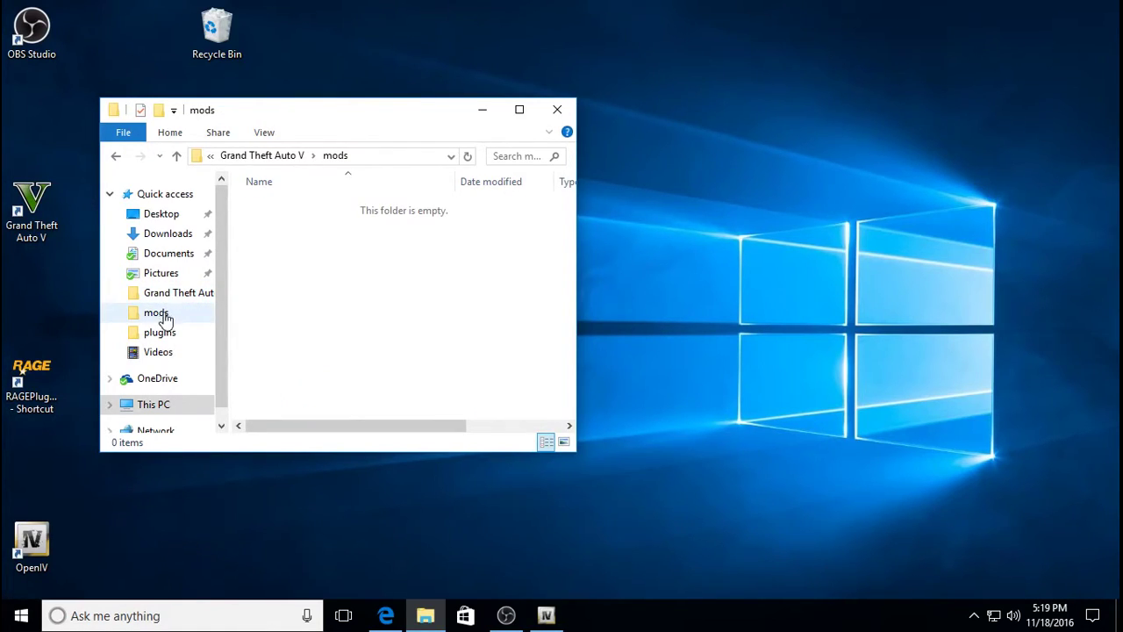
left_click(136, 295)
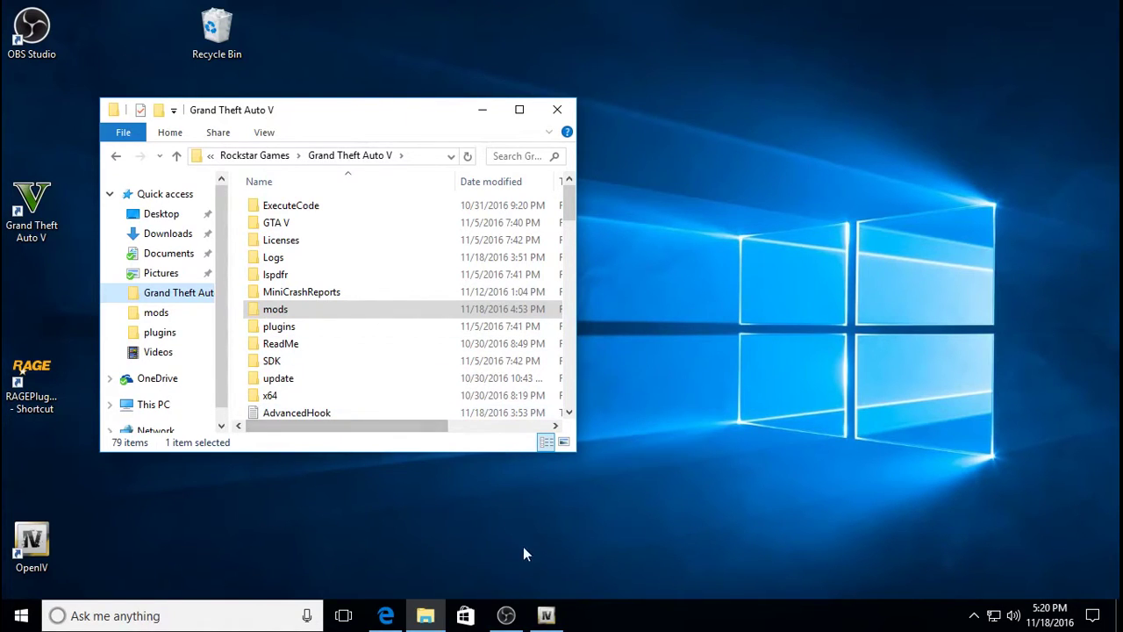
mouse_move(550, 619)
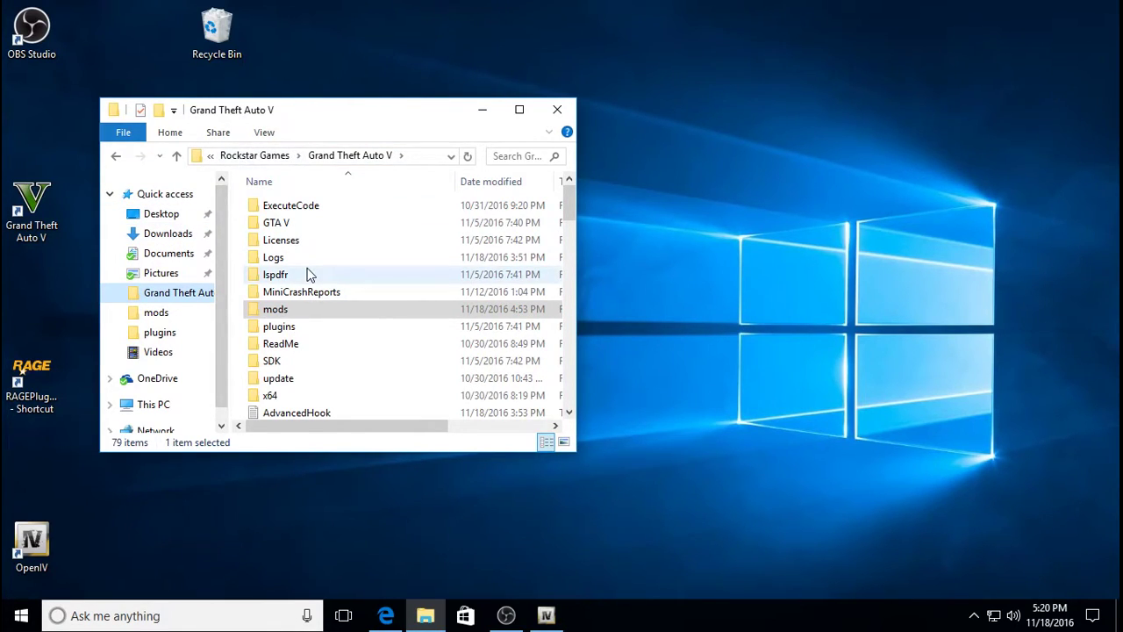
mouse_move(301, 274)
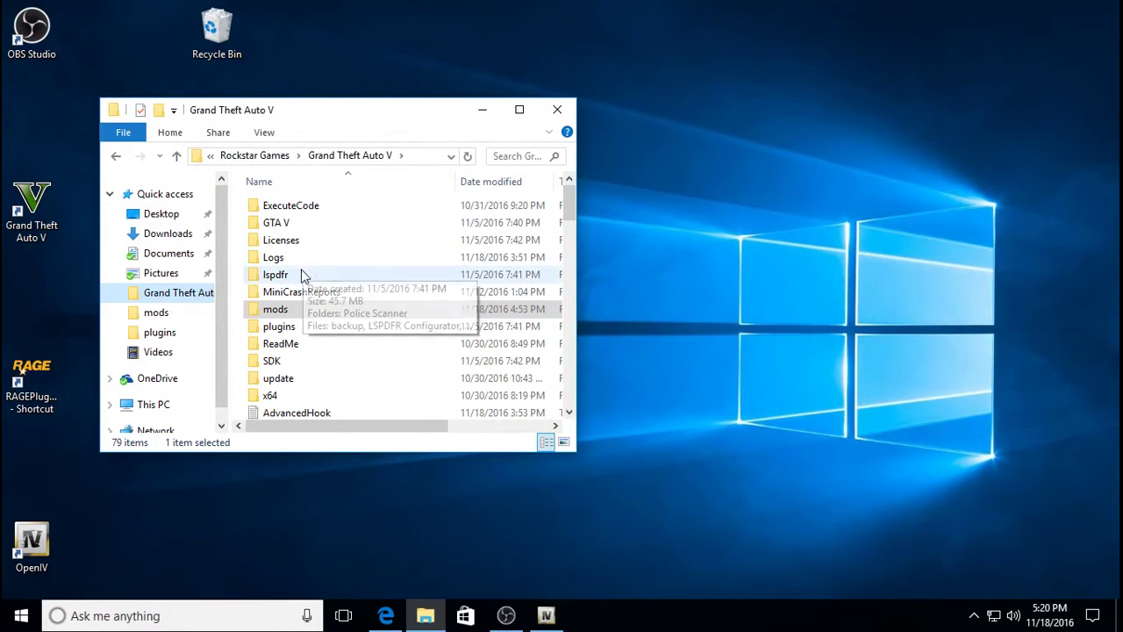
- Copy the update folder and paste it into the mods folder
left_click(296, 386)
right_click(296, 386)
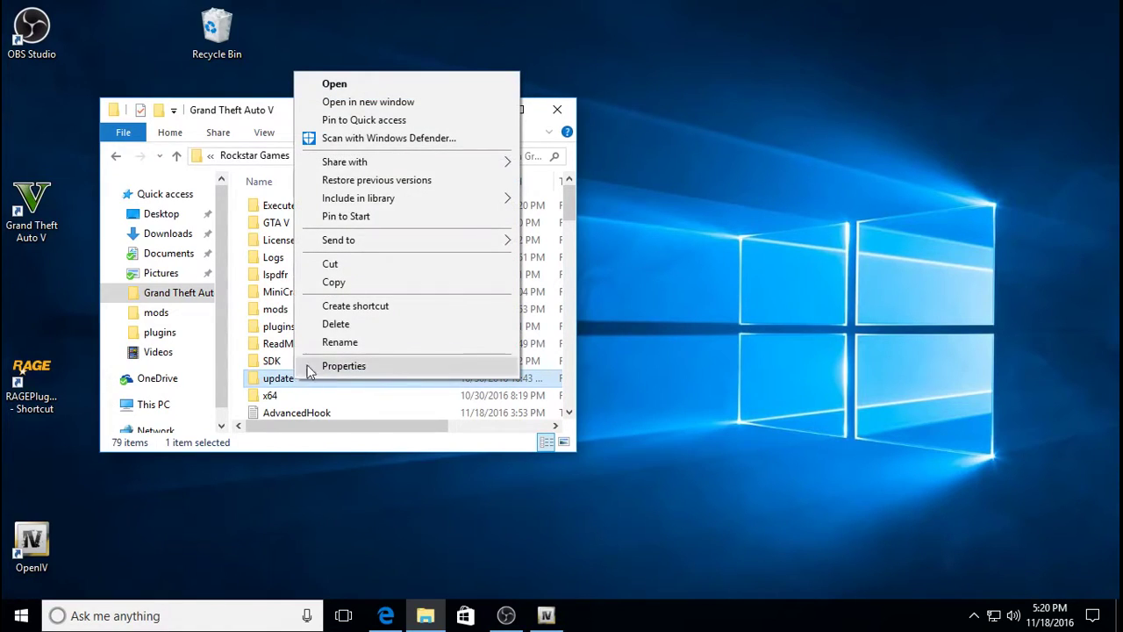
left_click(366, 289)
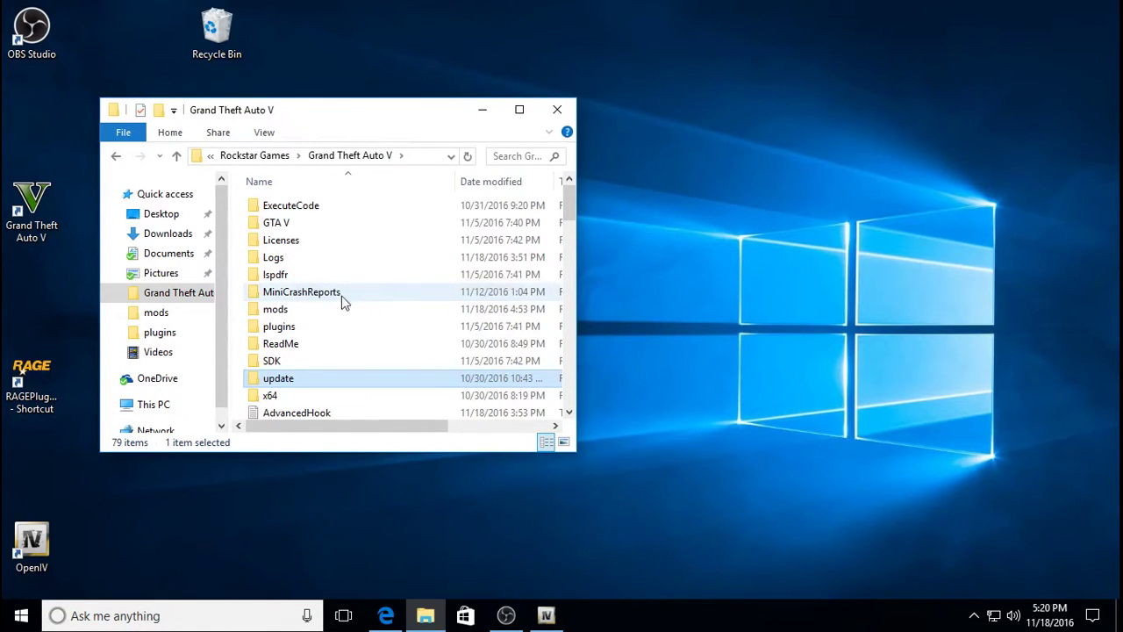
left_click(318, 318)
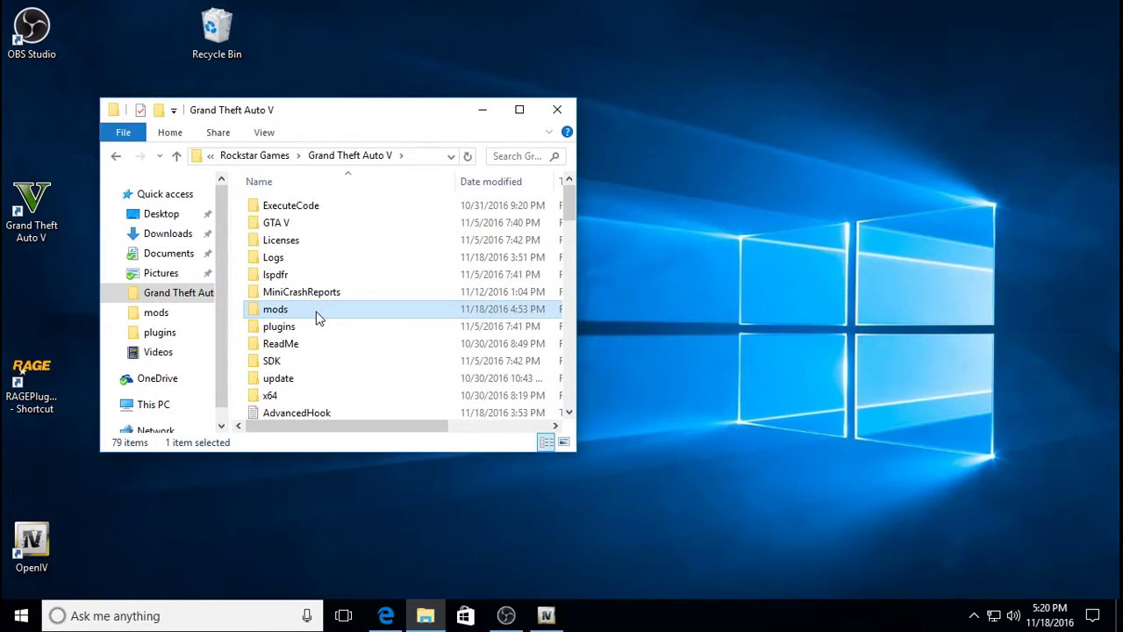
right_click(317, 318)
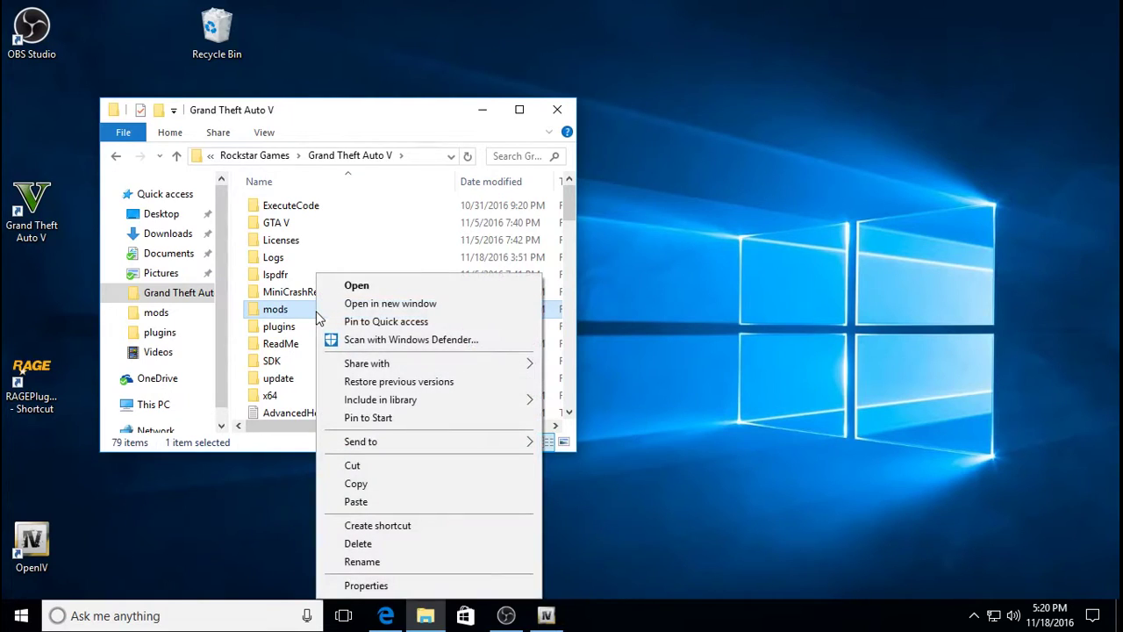
left_click(382, 501)
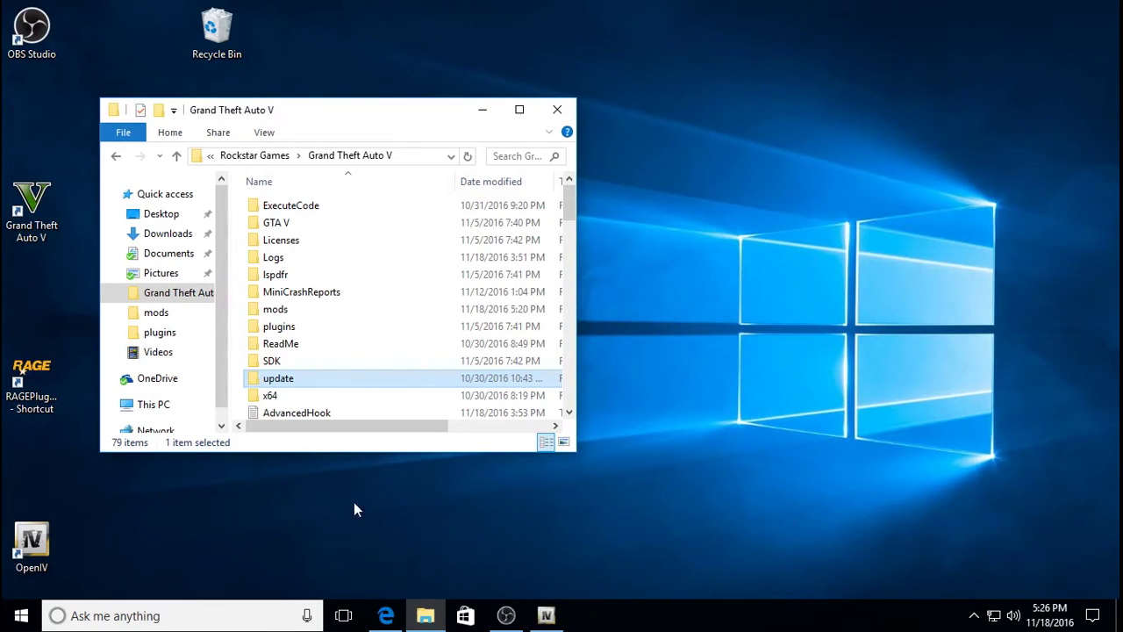
- Check that update now sits inside mods, return to the game folder, and minimize Explorer
double_click(300, 316)
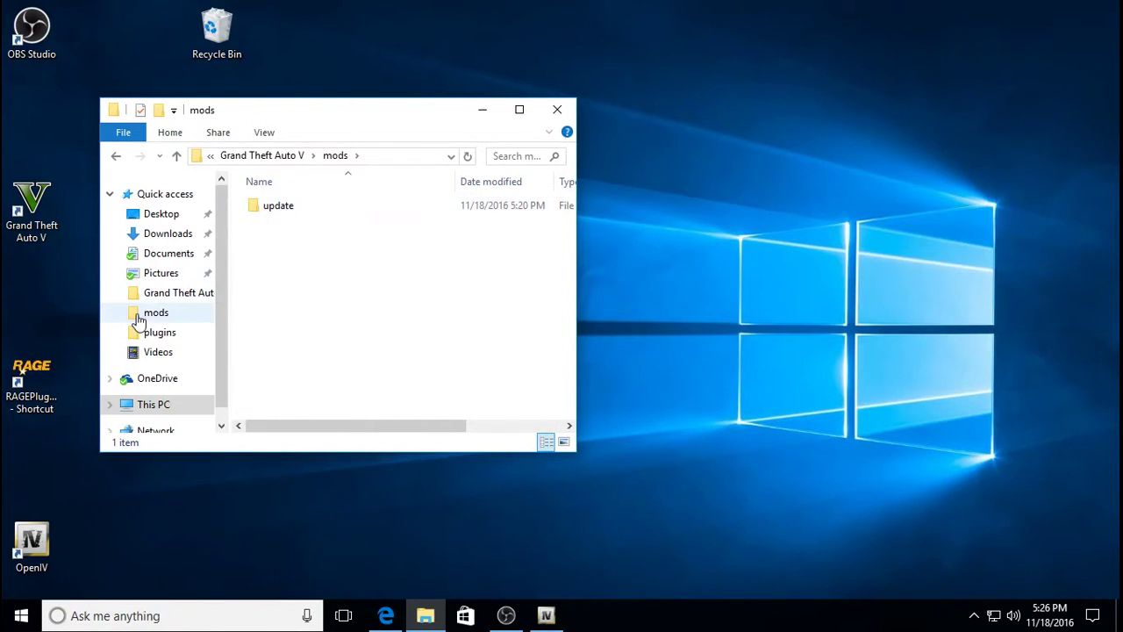
left_click(170, 318)
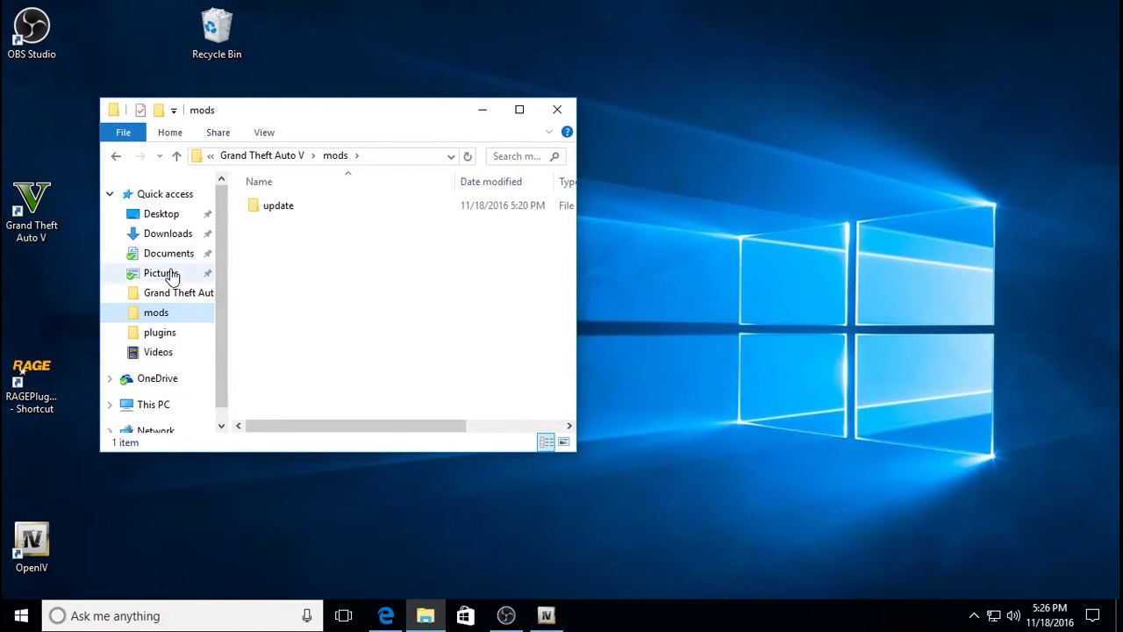
left_click(169, 298)
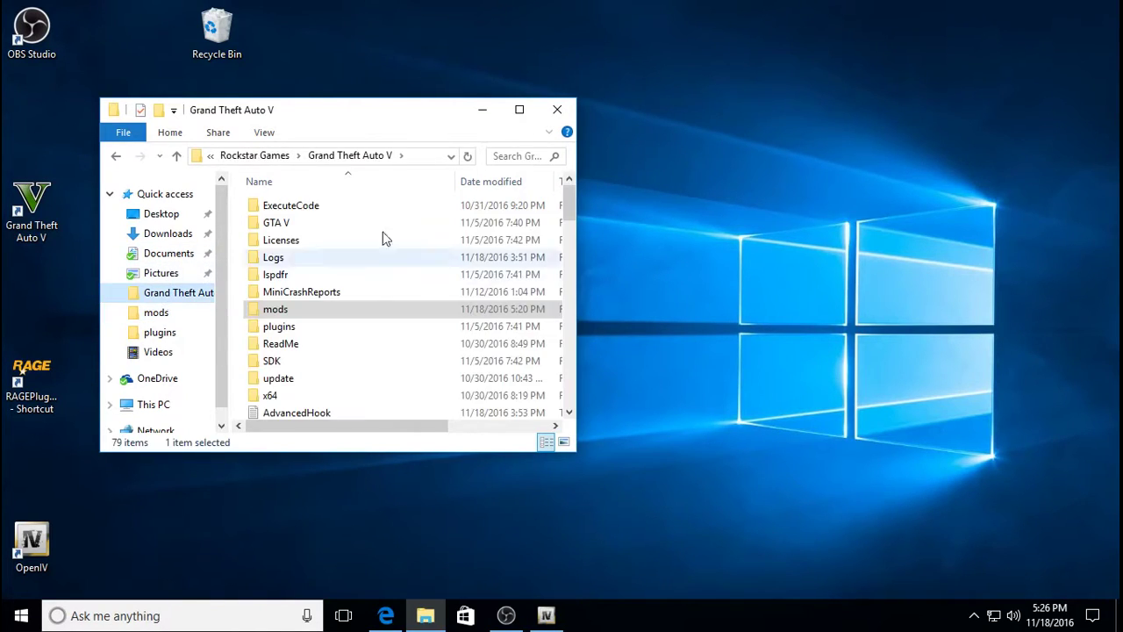
left_click(482, 110)
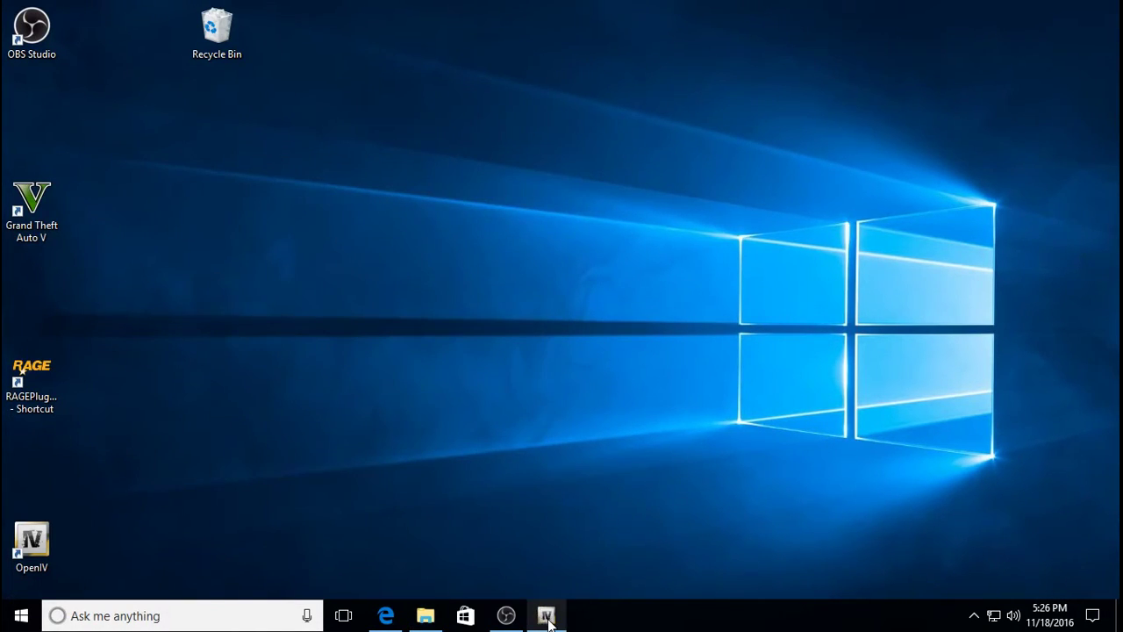
left_click(548, 619)
left_click(152, 199)
double_click(152, 198)
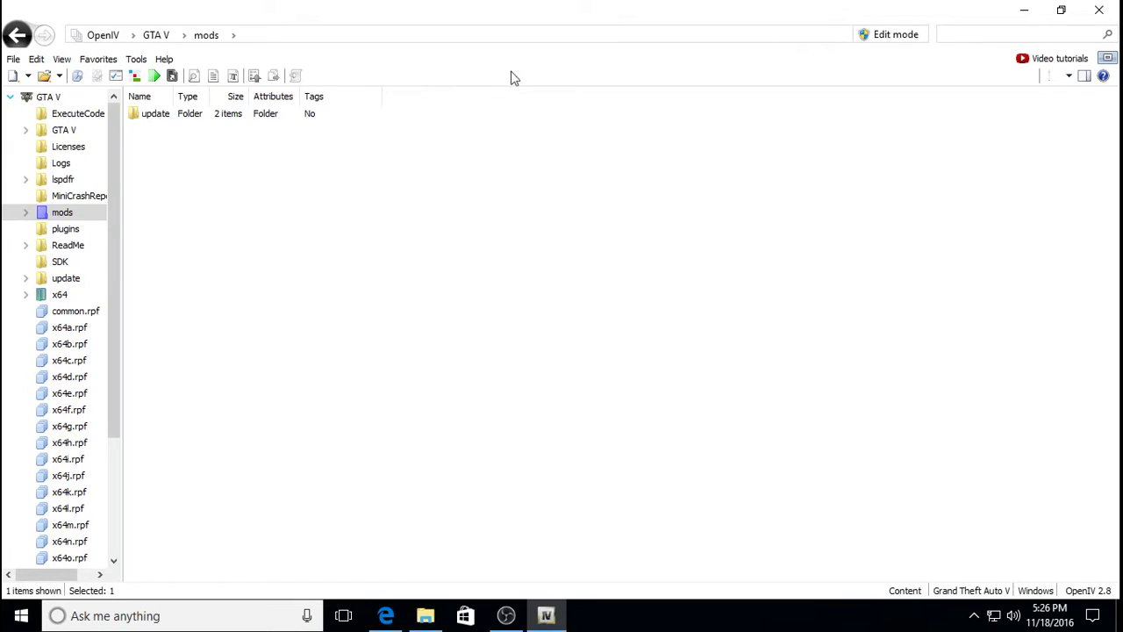
left_click(17, 37)
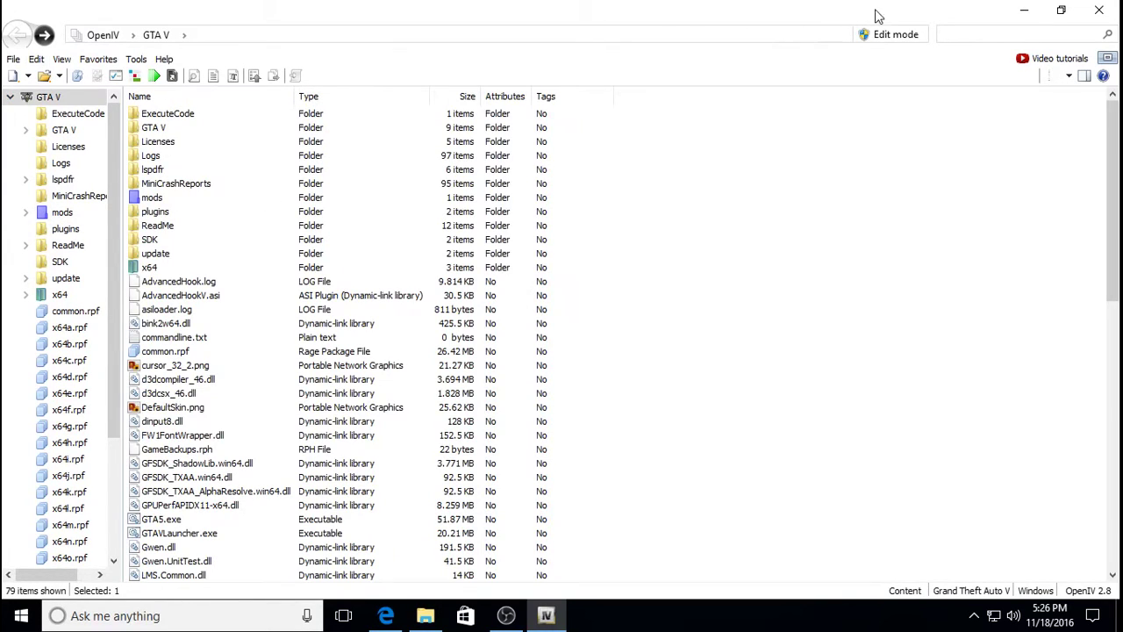
left_click(1024, 12)
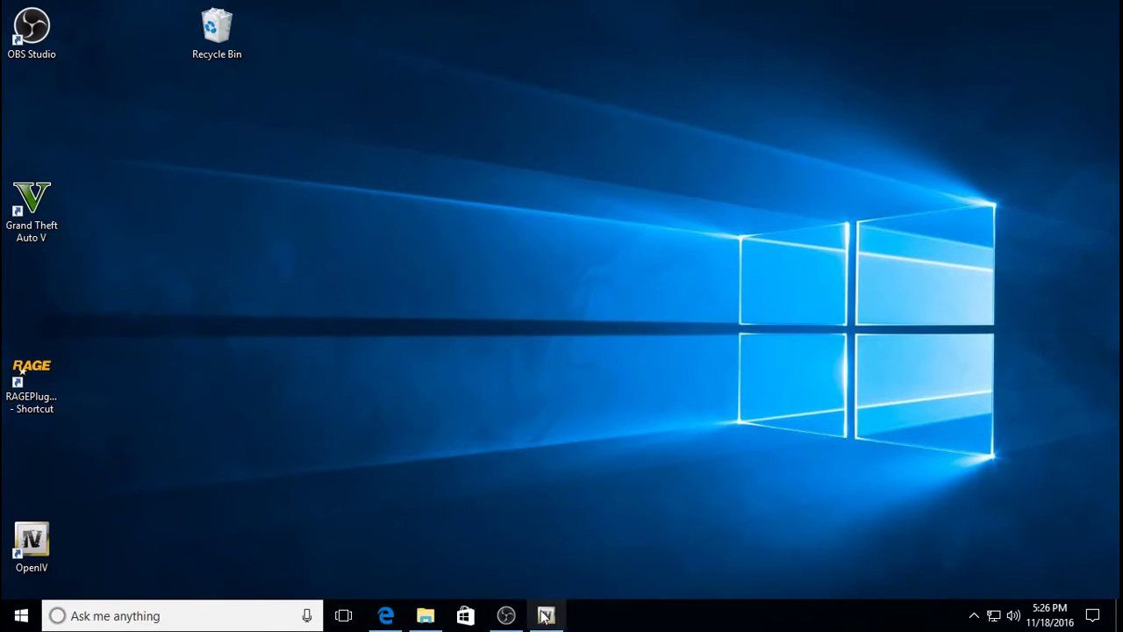
mouse_move(561, 613)
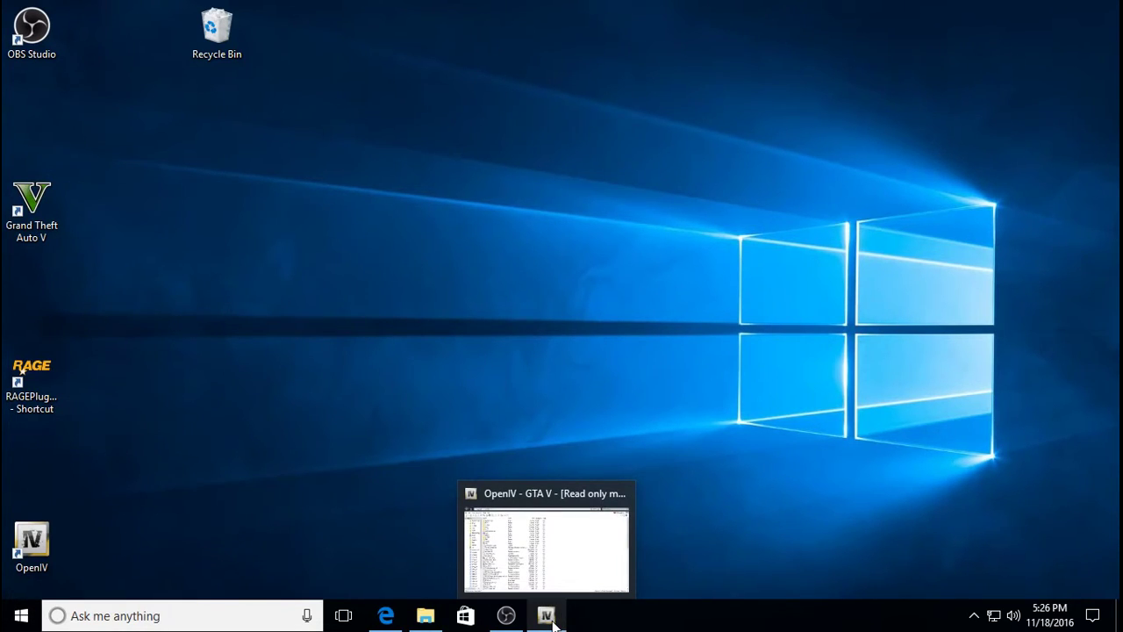
left_click(425, 617)
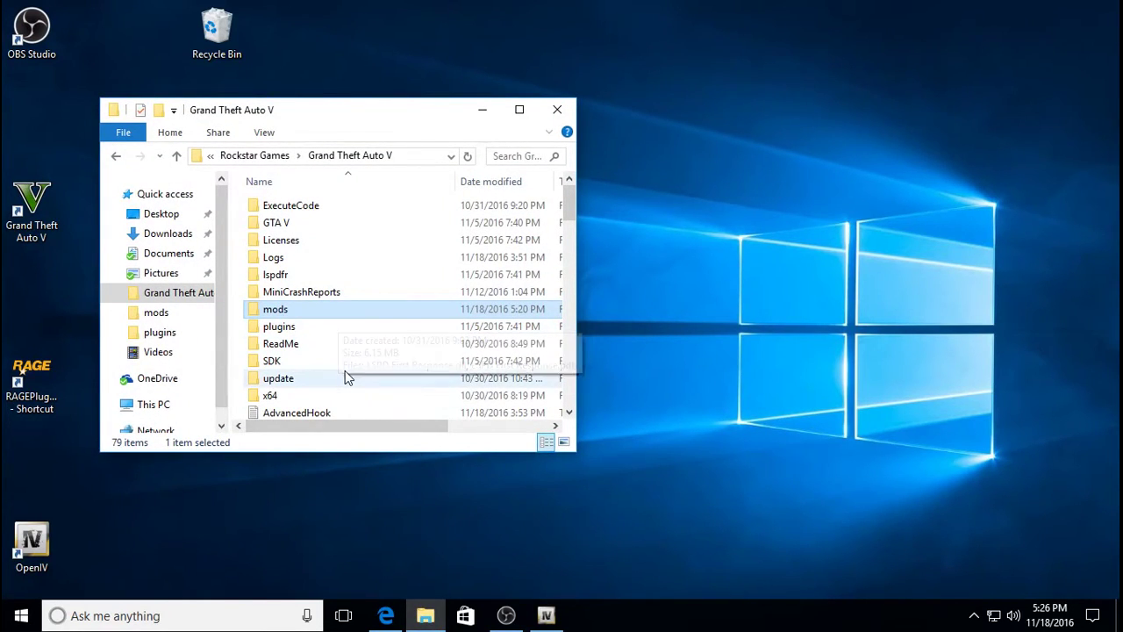
mouse_move(371, 311)
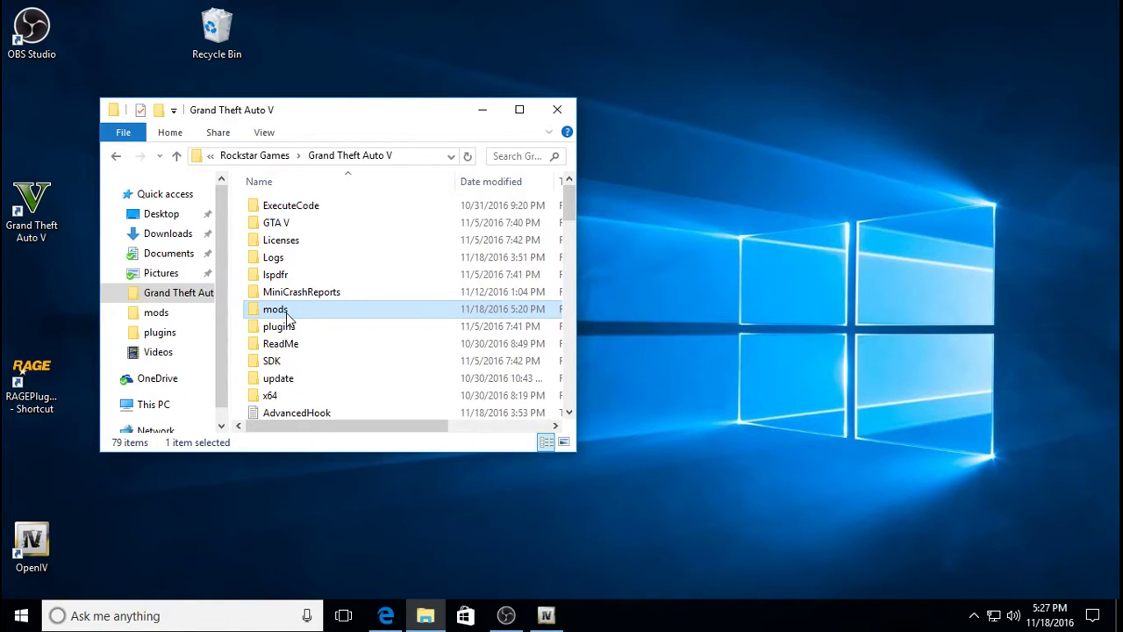
left_click(483, 110)
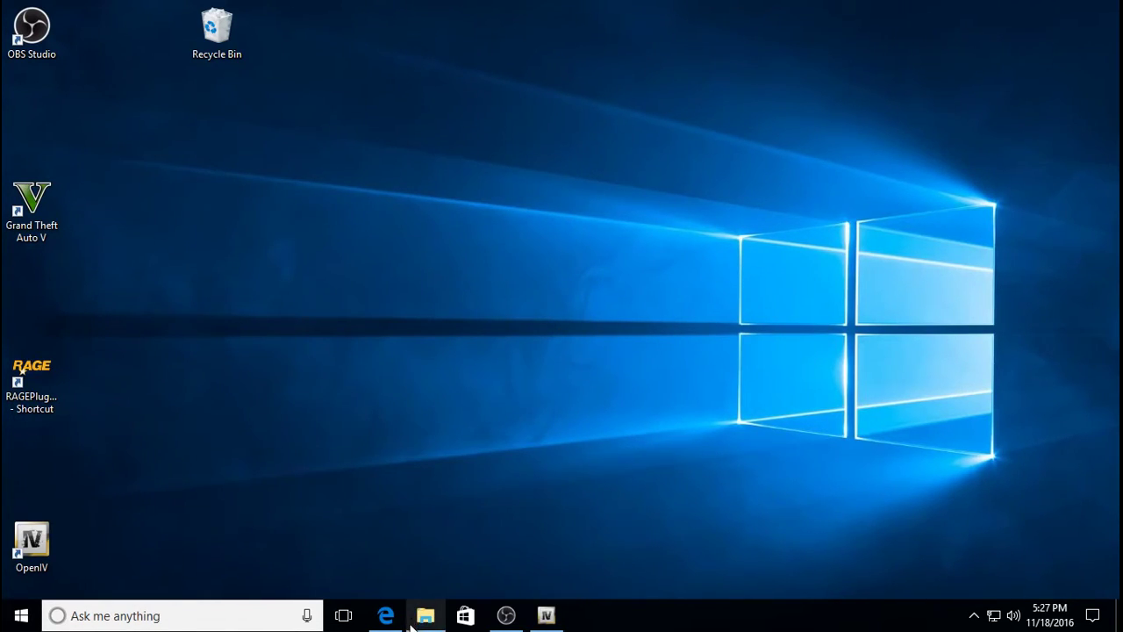
- Restore Microsoft Edge and close the OpenIV tab
mouse_move(431, 628)
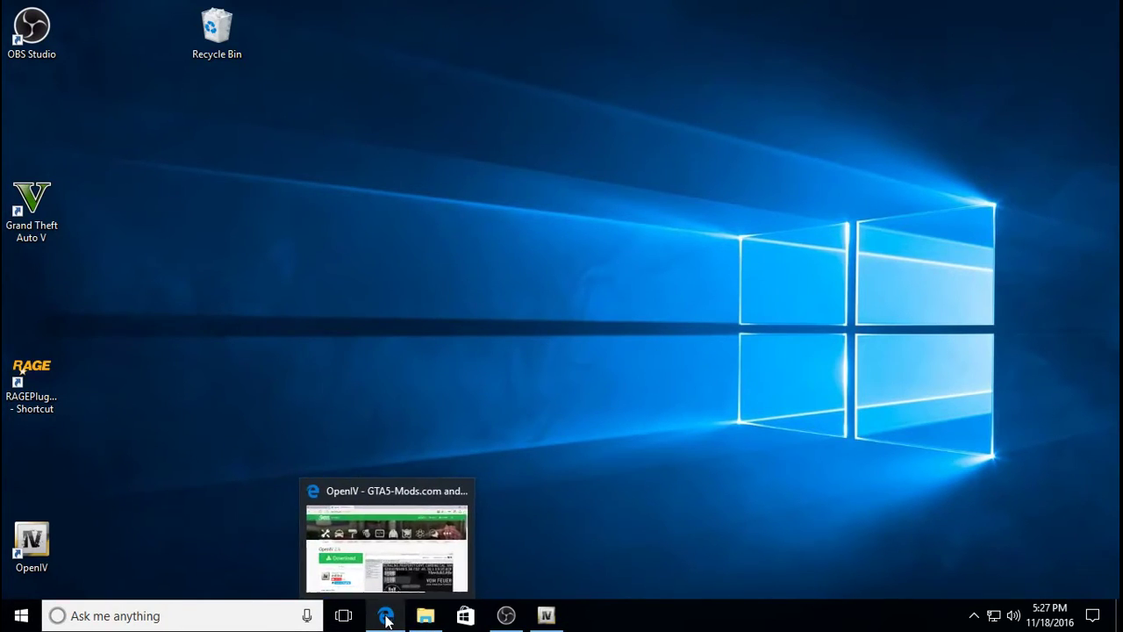
left_click(388, 615)
left_click(317, 13)
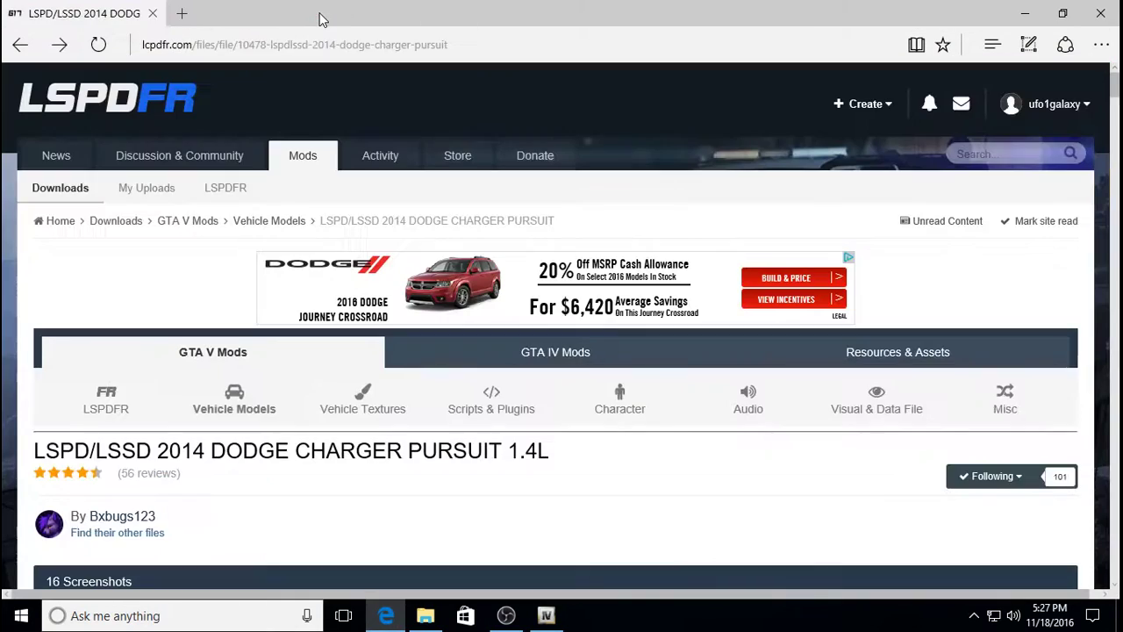
- Scroll through the LSPD/LSSD 2014 Dodge Charger Pursuit 1.4L mod page (49.33 MB)
scroll(442, 332, "down", 4)
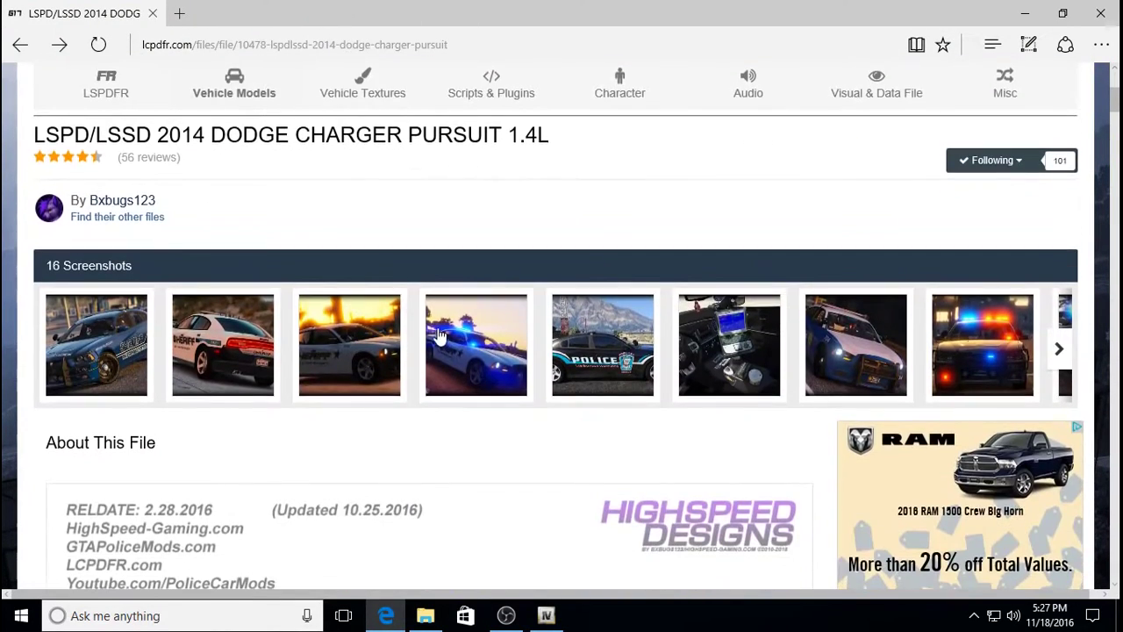
scroll(436, 323, "up", 4)
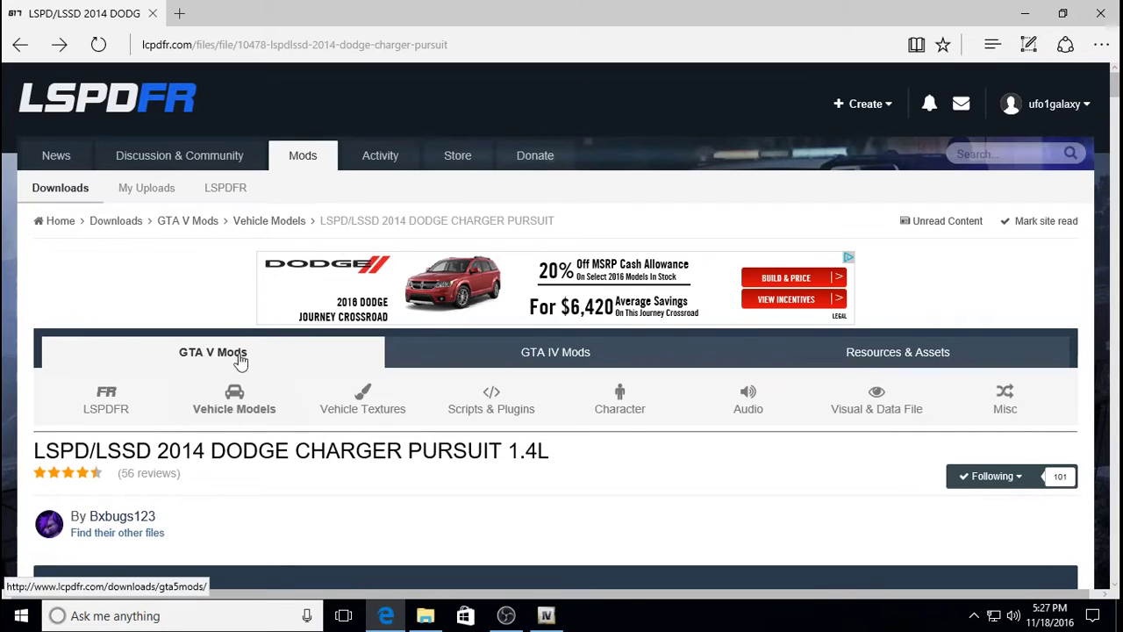
scroll(232, 364, "down", 3)
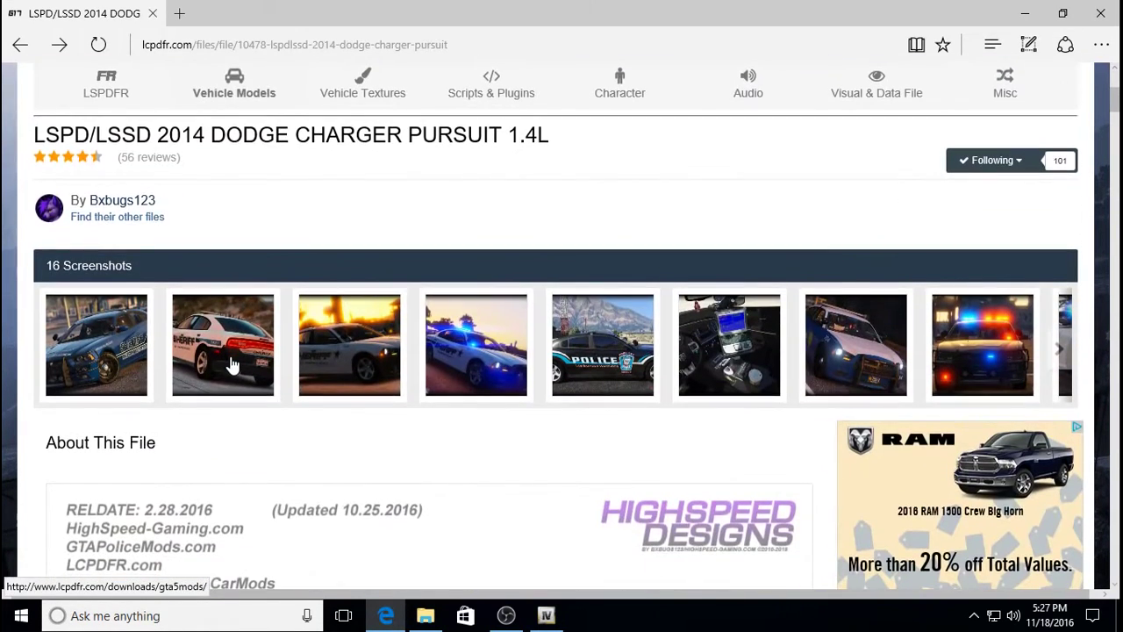
scroll(187, 249, "down", 1)
scroll(186, 249, "up", 1)
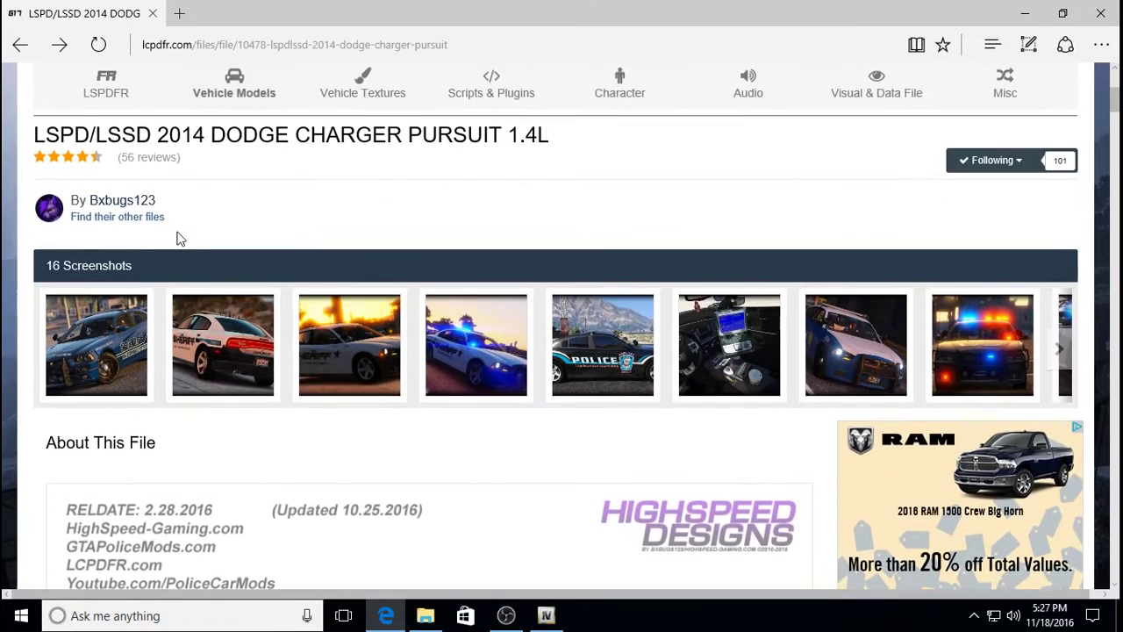
mouse_move(103, 206)
scroll(603, 207, "down", 5)
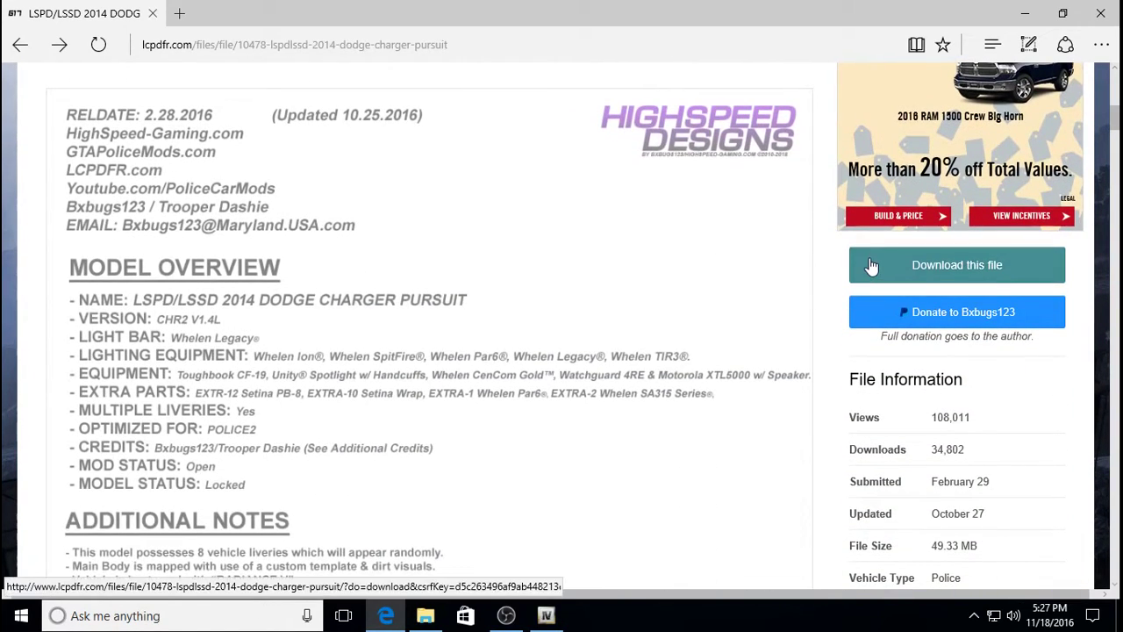
mouse_move(669, 270)
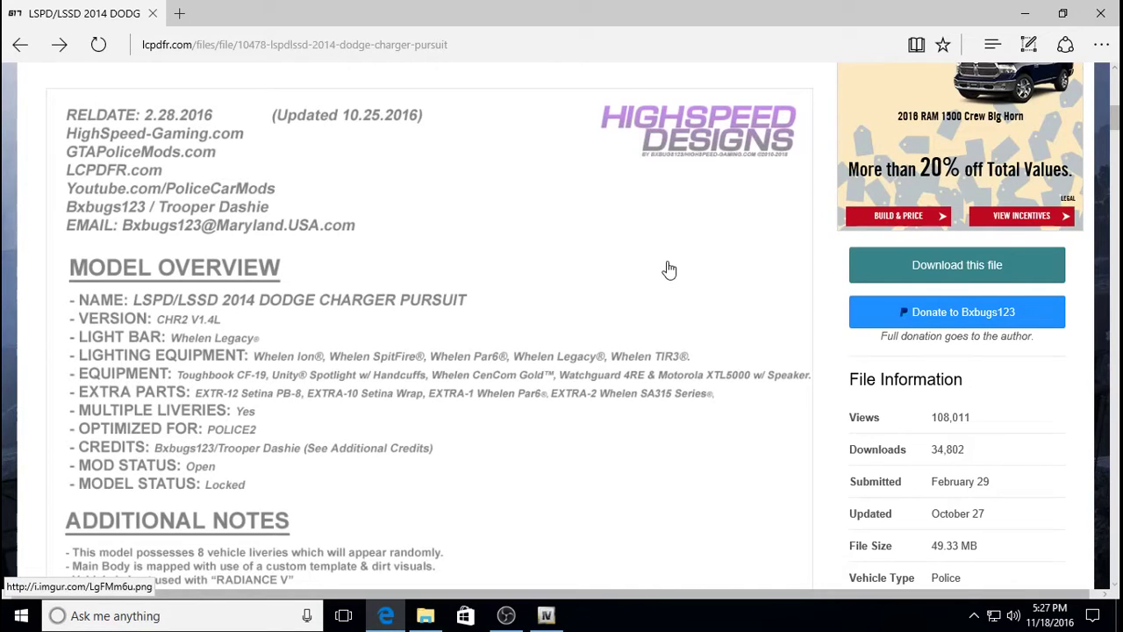
- Minimize Edge, open Downloads in File Explorer, and view properties of the 49.3 MB Charger zip
left_click(1027, 17)
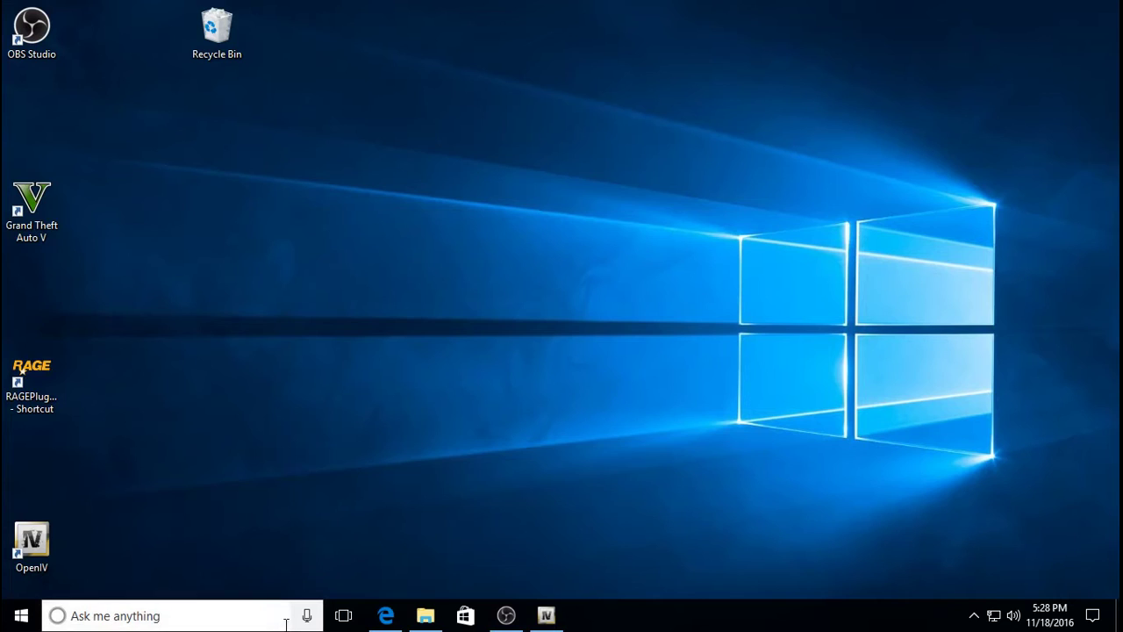
left_click(437, 622)
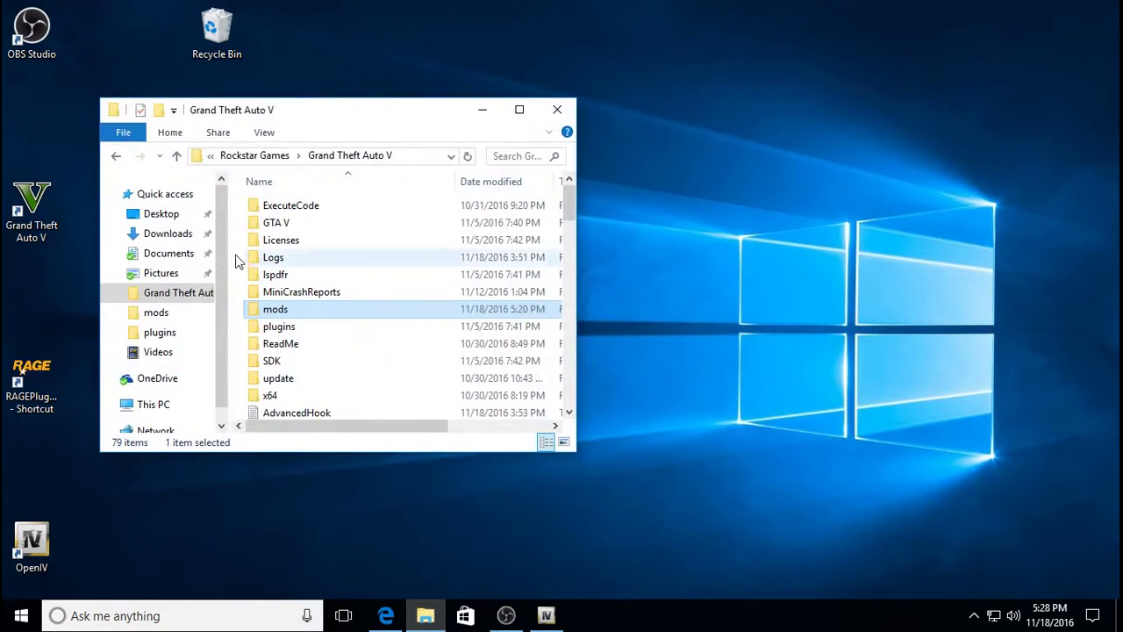
left_click(176, 238)
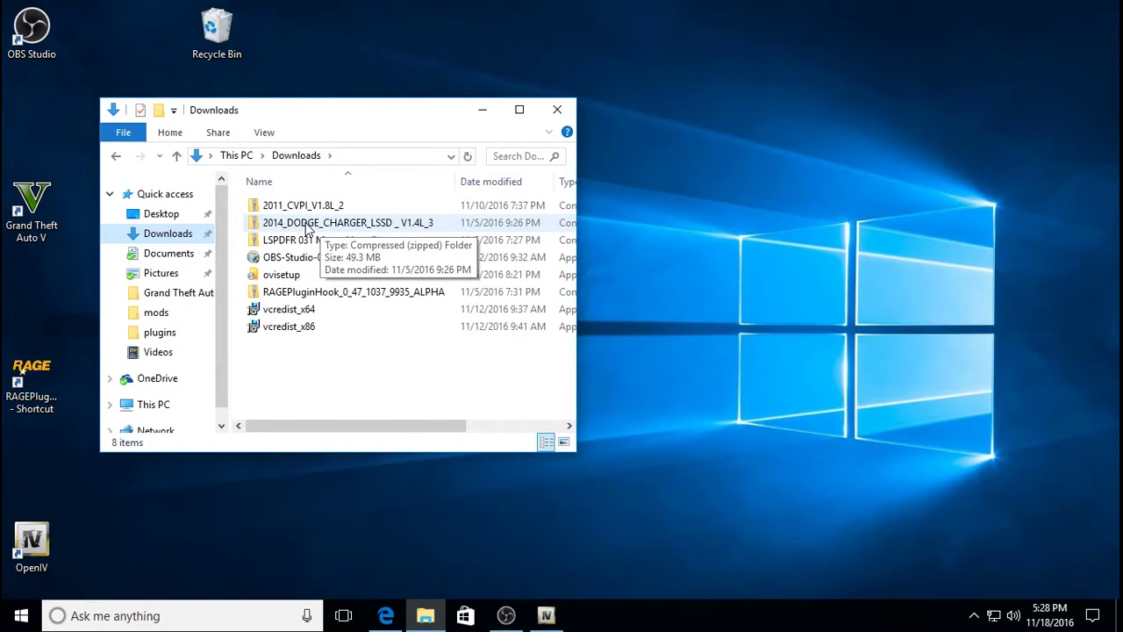
right_click(333, 225)
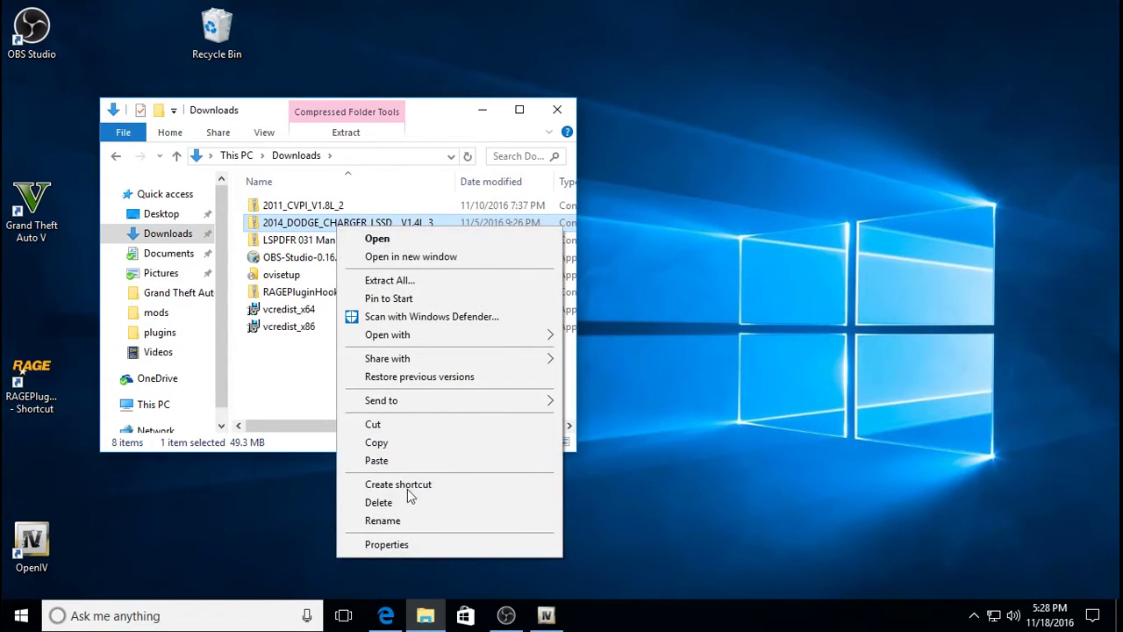
left_click(428, 545)
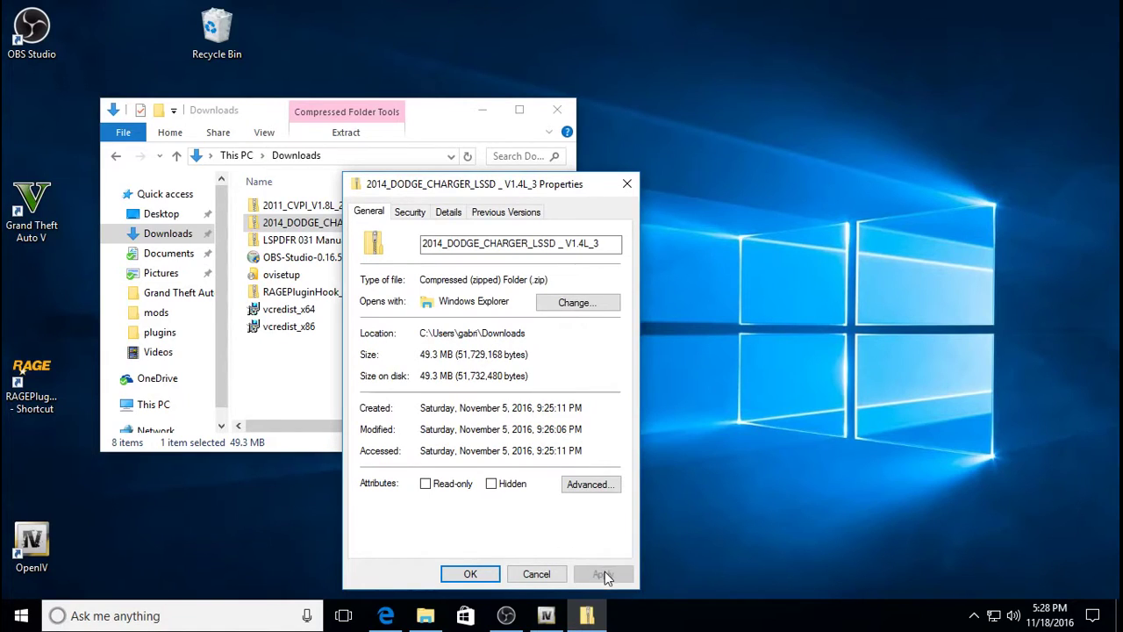
left_click(628, 185)
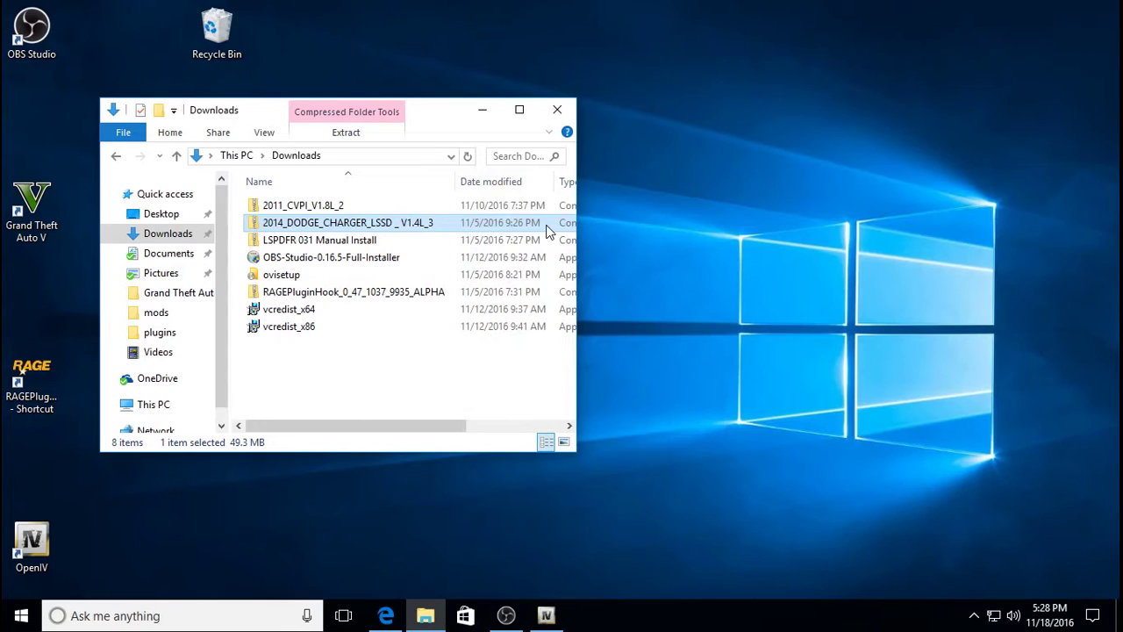
- Open the Charger zip's OPENIV_PACKAGE_INSTALLER folder and copy Red&Blue_Lights.oiv (18.5 MB)
double_click(426, 226)
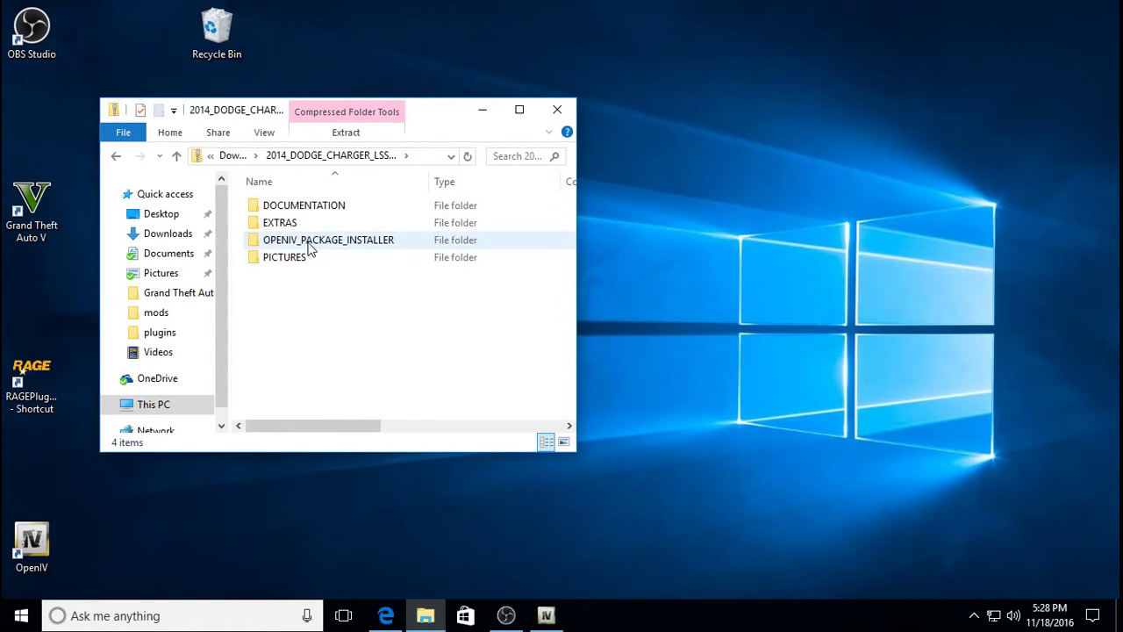
double_click(309, 249)
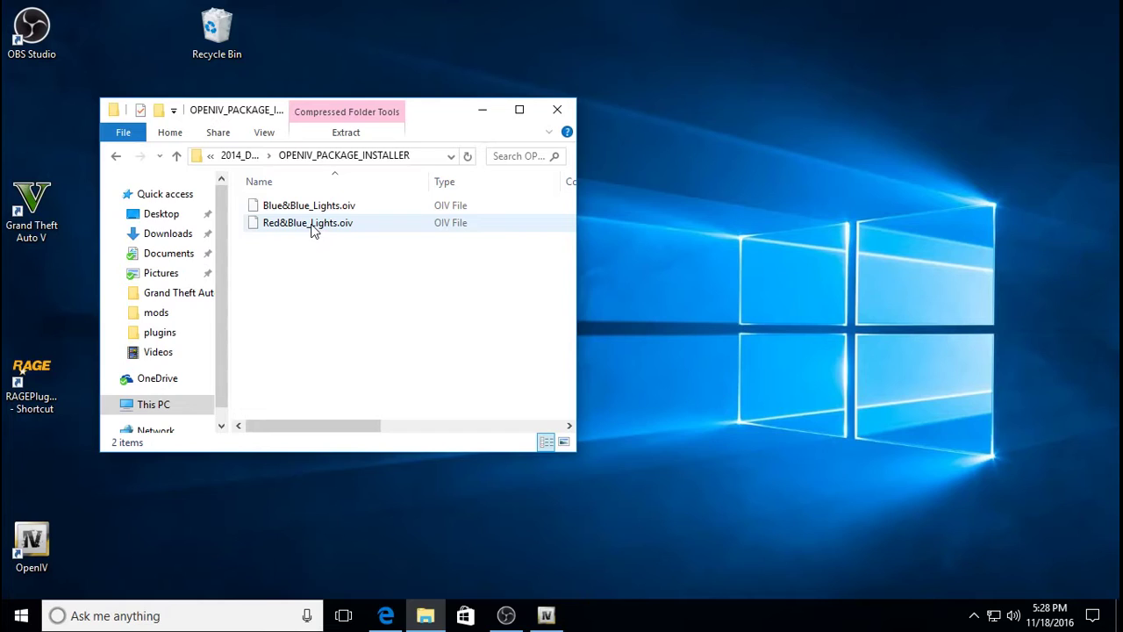
left_click(312, 226)
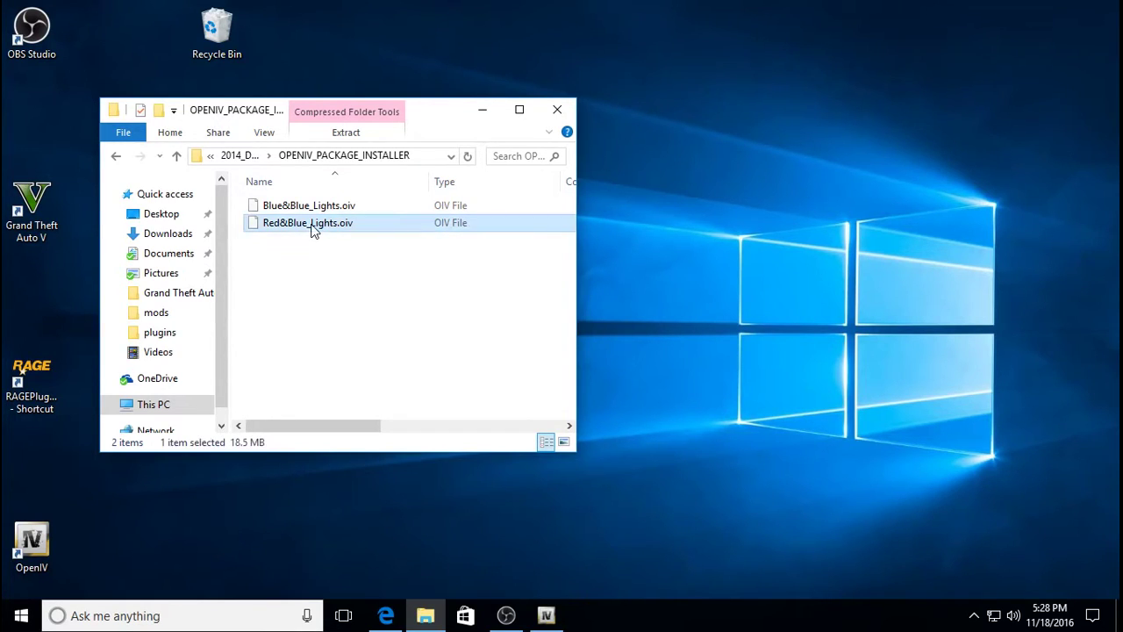
right_click(312, 226)
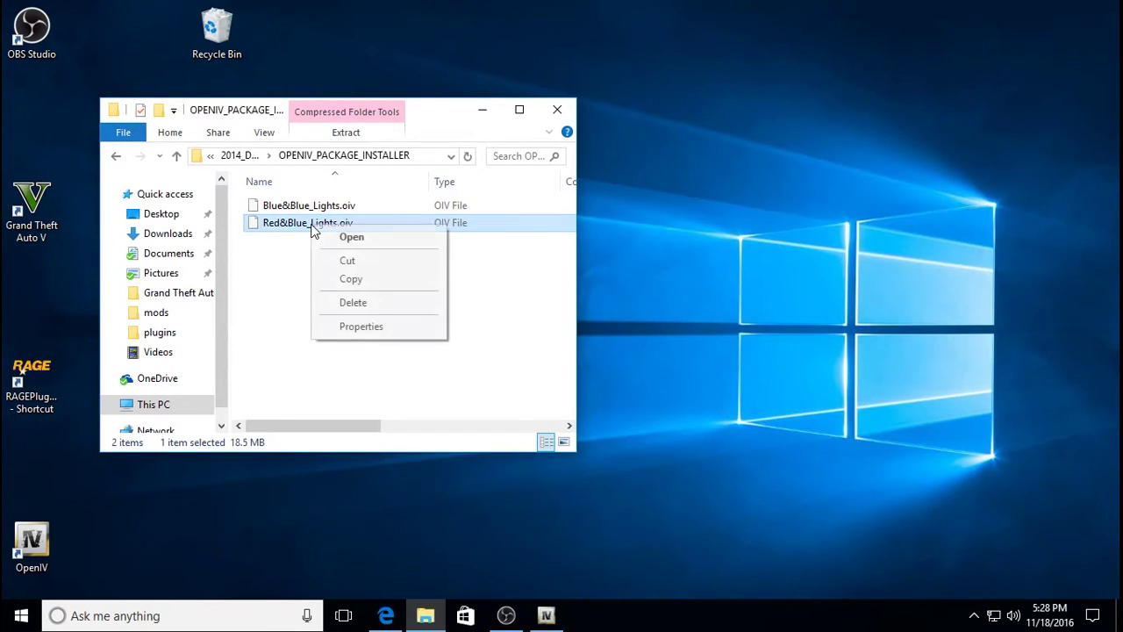
left_click(351, 279)
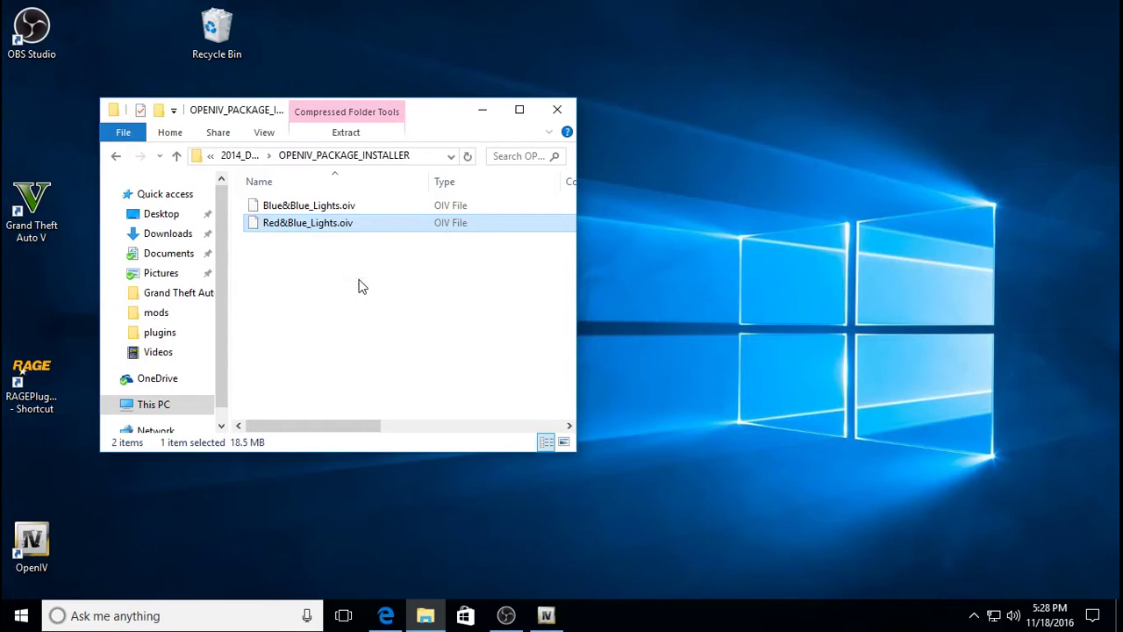
- Paste Red&Blue_Lights.oiv into the GTA V mods folder, then go back to Downloads
left_click(159, 316)
right_click(159, 316)
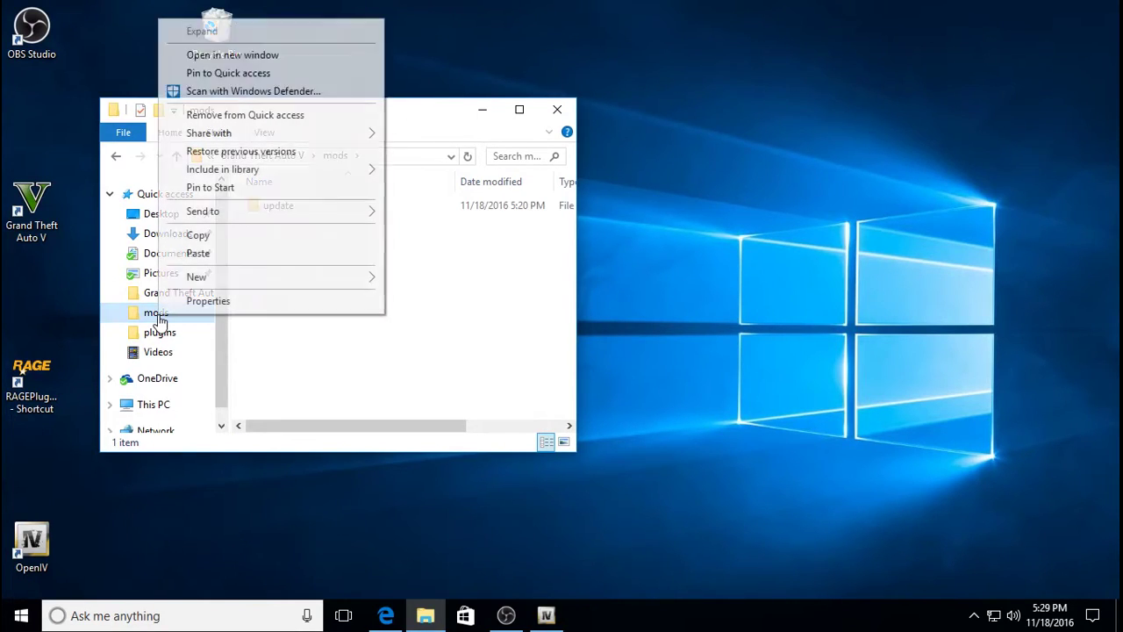
left_click(199, 258)
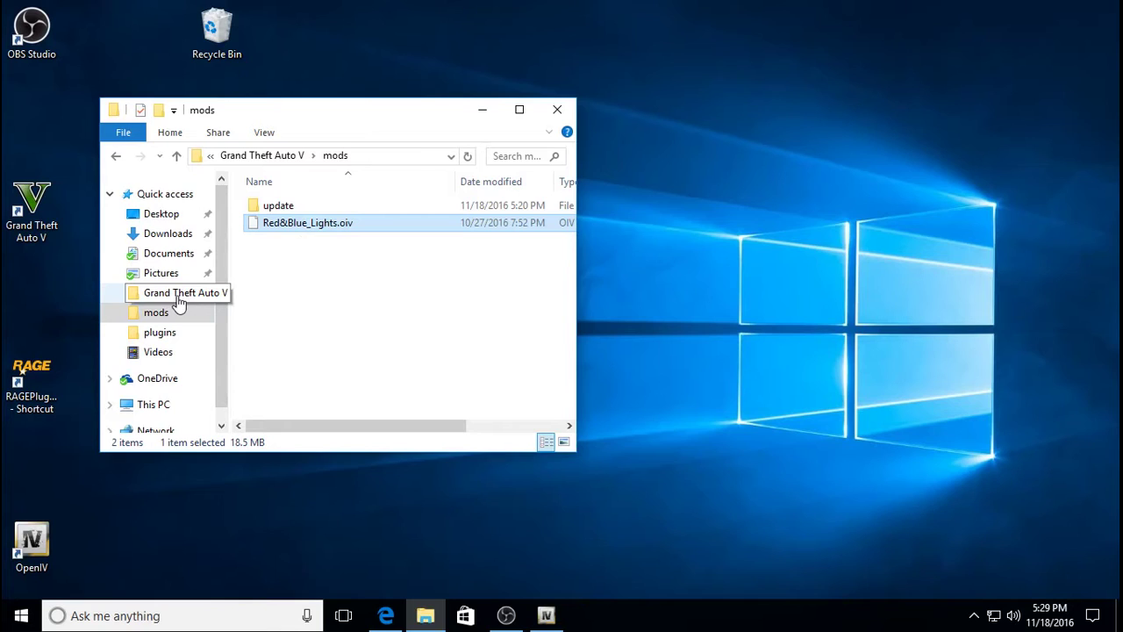
left_click(162, 242)
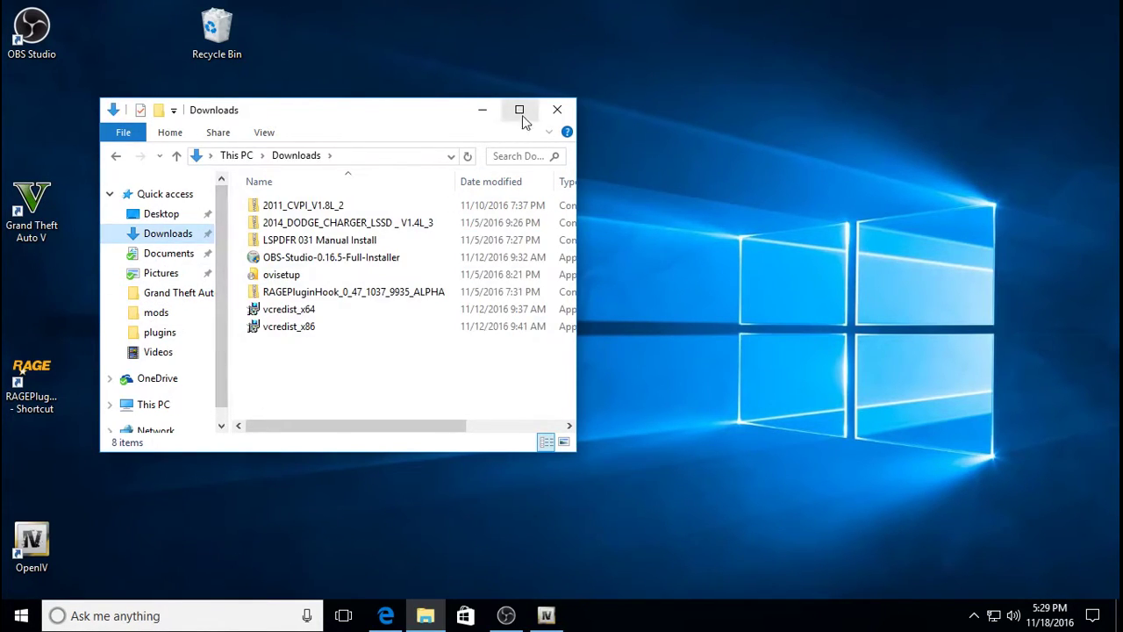
- Minimize Explorer, restore Edge, and browse the mod author's list of other files
left_click(484, 111)
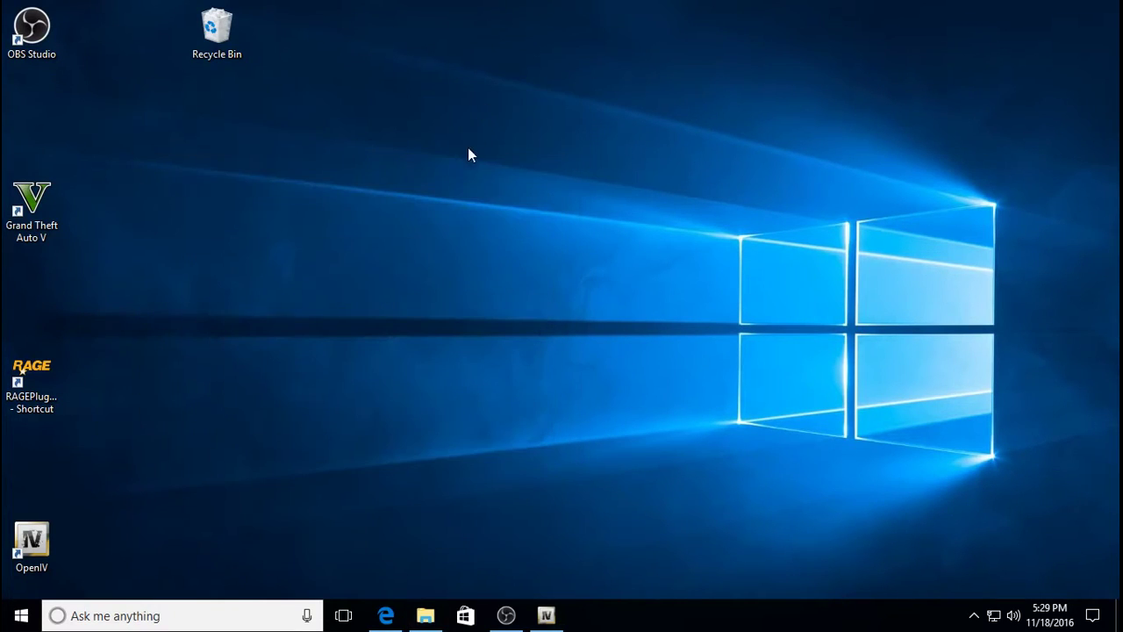
left_click(386, 615)
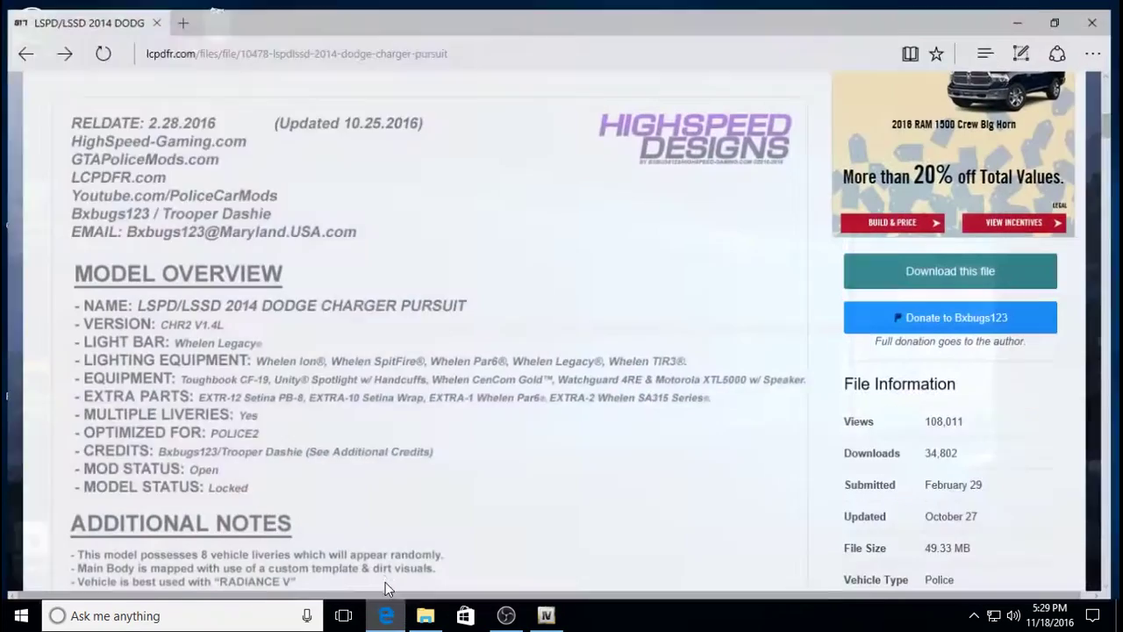
scroll(351, 223, "up", 10)
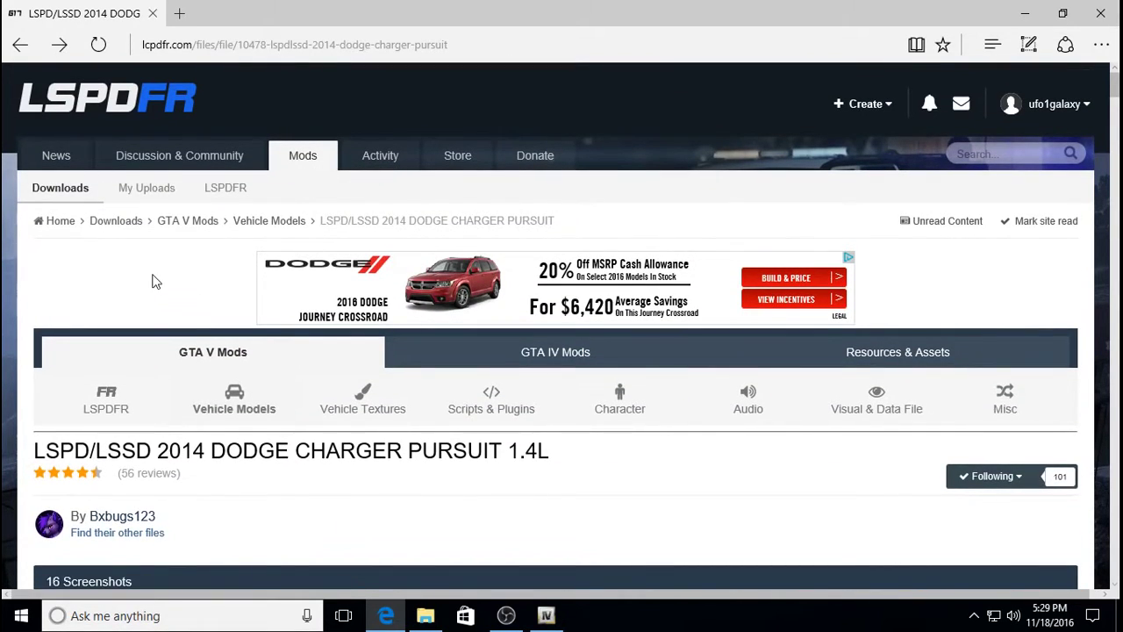
scroll(150, 276, "down", 3)
left_click(131, 299)
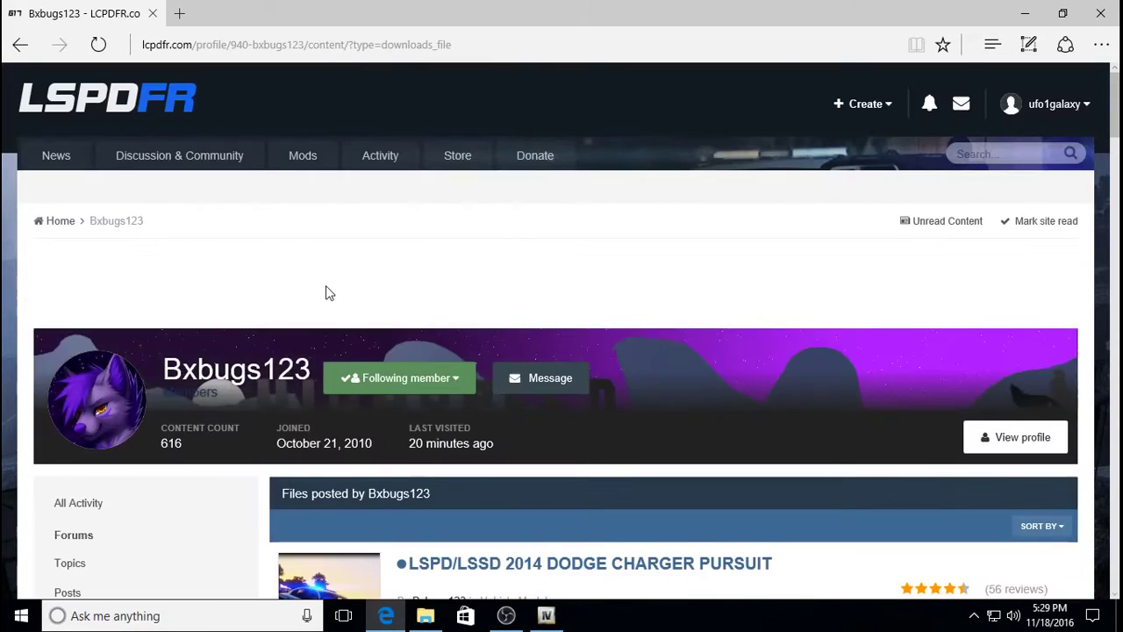
scroll(326, 293, "down", 7)
scroll(327, 293, "down", 3)
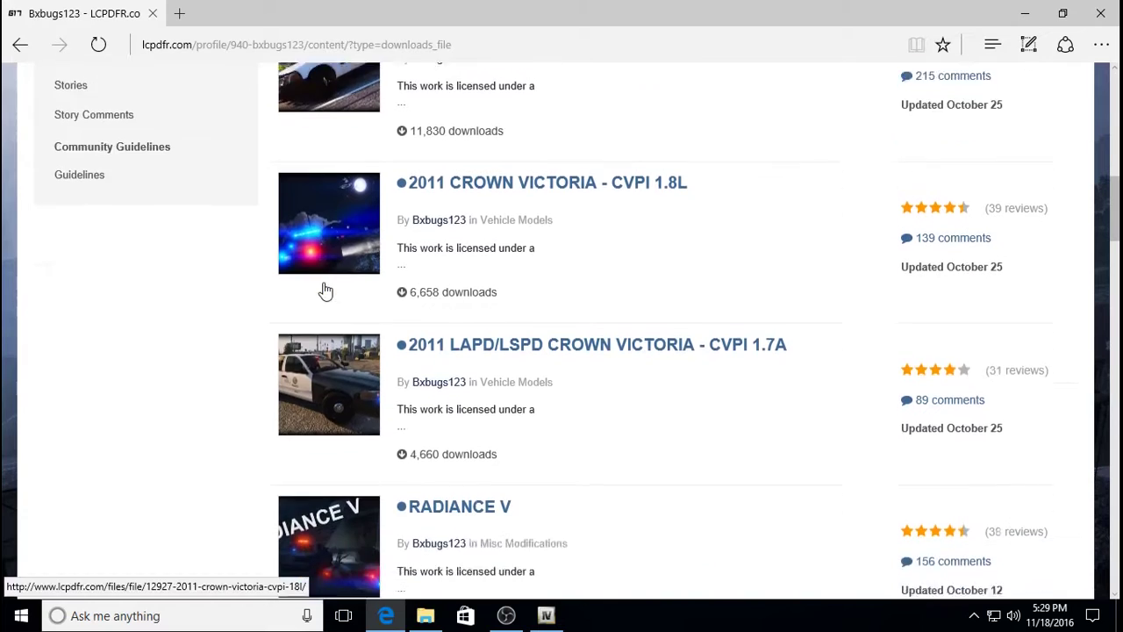
scroll(323, 289, "up", 8)
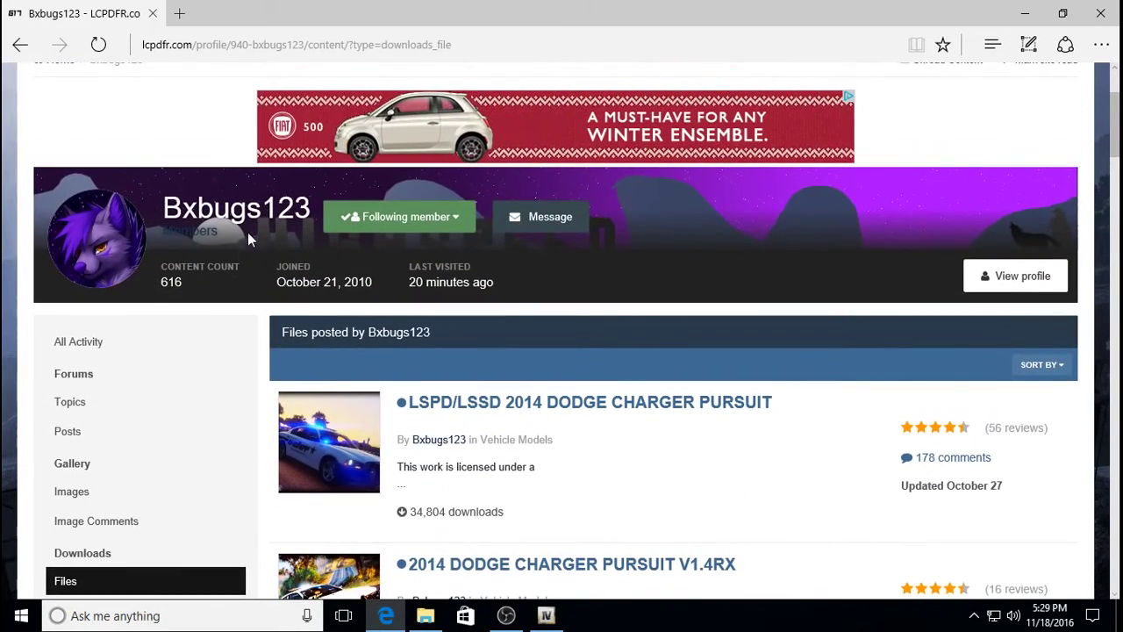
scroll(210, 342, "down", 4)
scroll(212, 341, "down", 8)
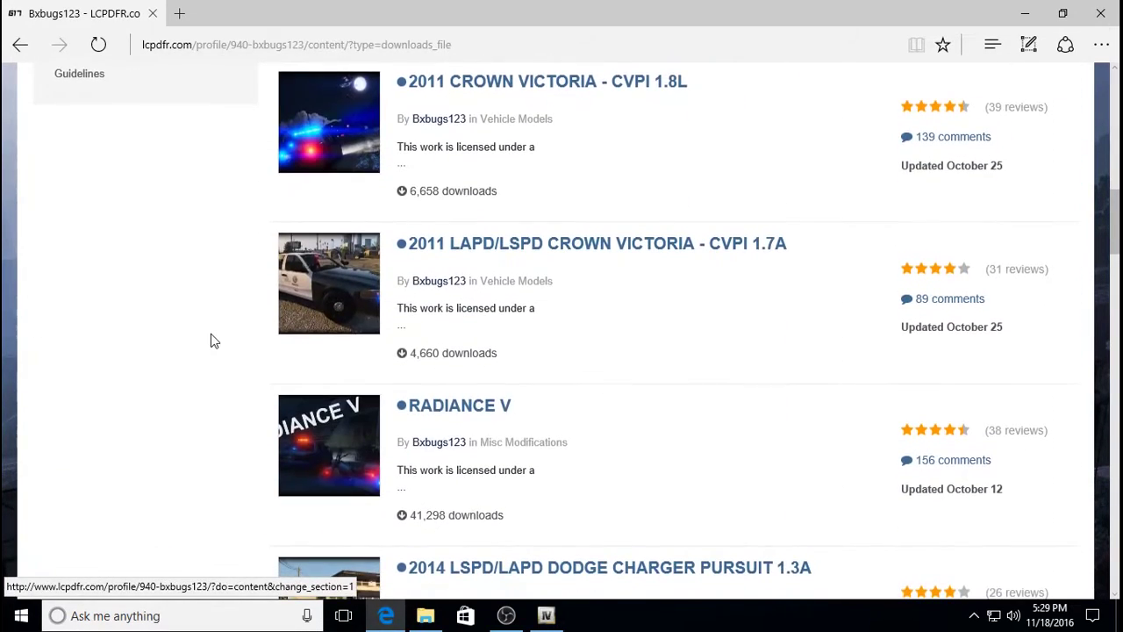
scroll(211, 333, "up", 6)
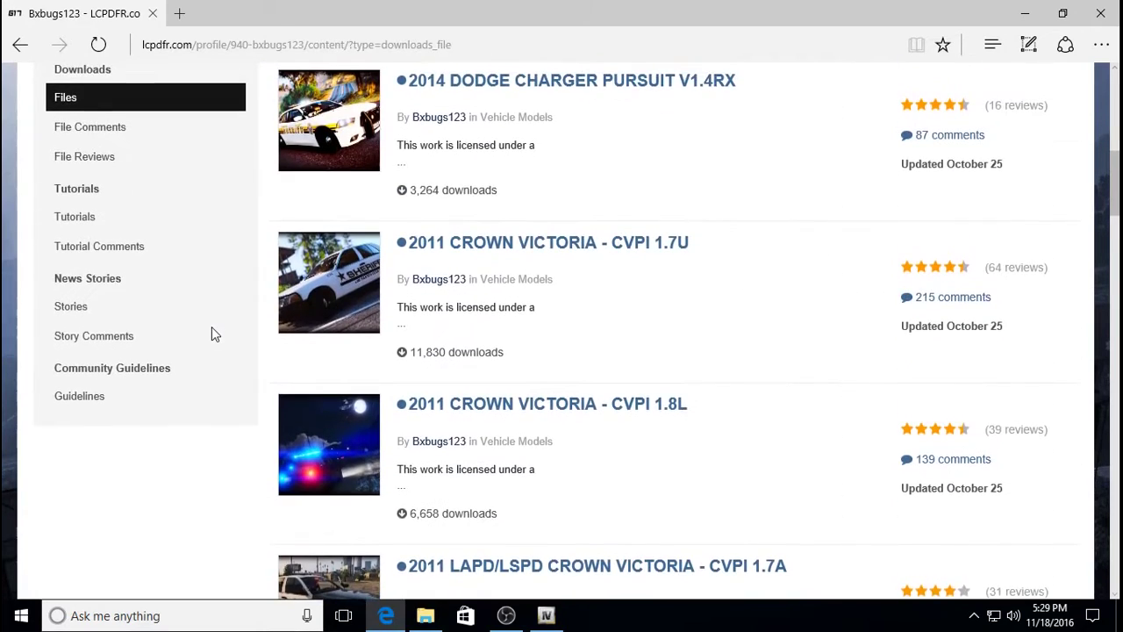
scroll(212, 334, "down", 3)
scroll(212, 334, "down", 5)
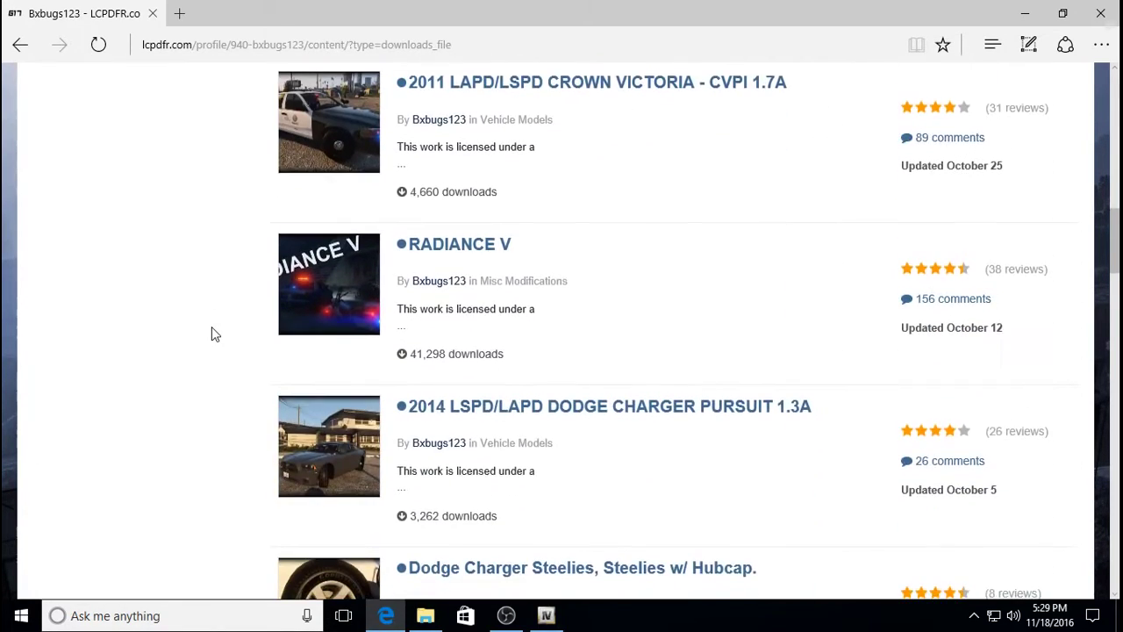
scroll(212, 334, "up", 2)
scroll(212, 335, "up", 3)
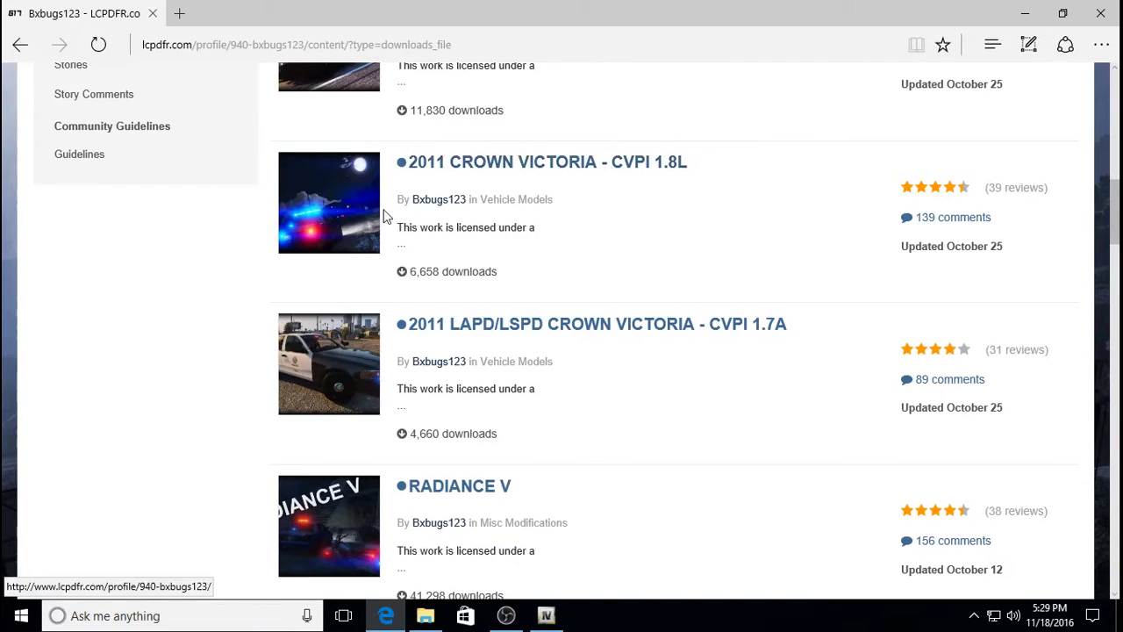
- Review the 2011 Crown Victoria CVPI 1.8L page (34.99 MB), then close Edge
left_click(571, 166)
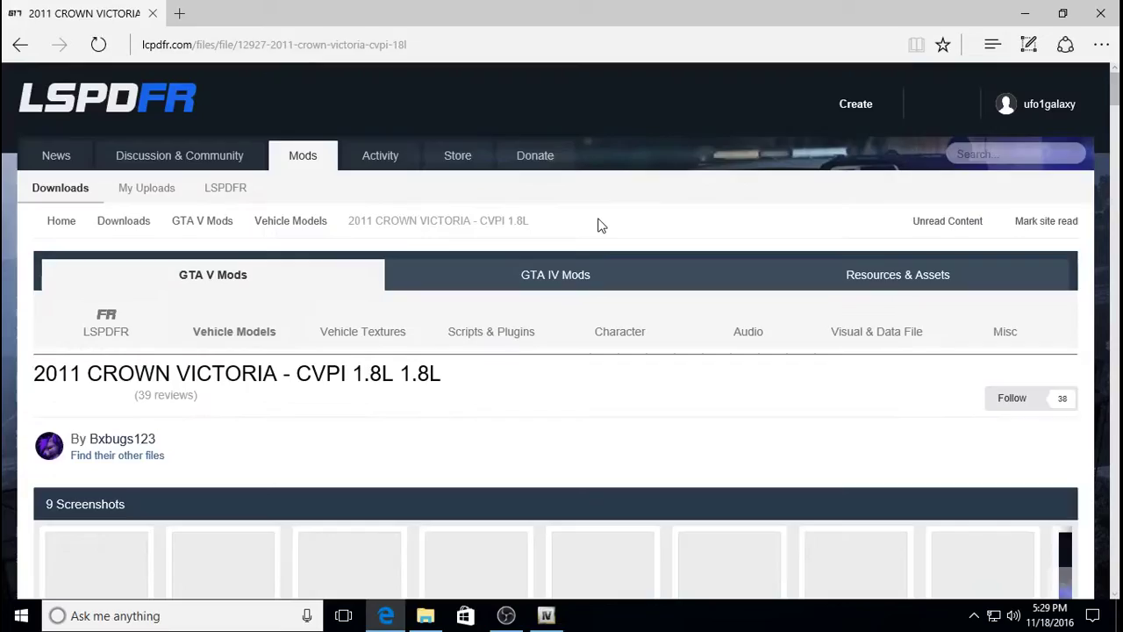
scroll(511, 326, "down", 2)
scroll(514, 331, "down", 6)
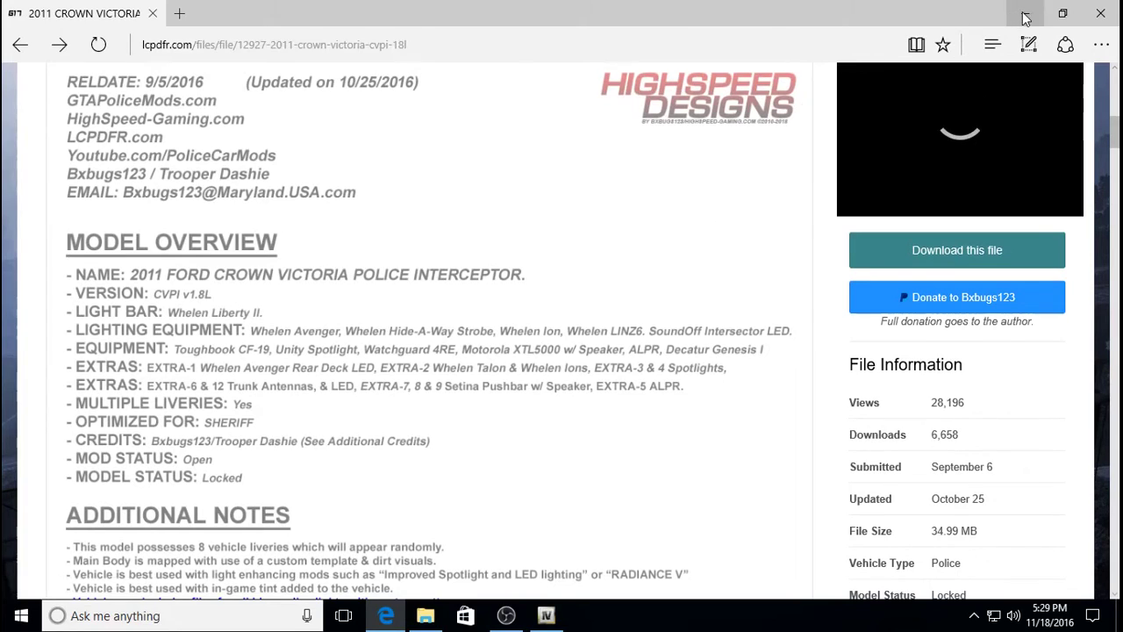
left_click(1104, 13)
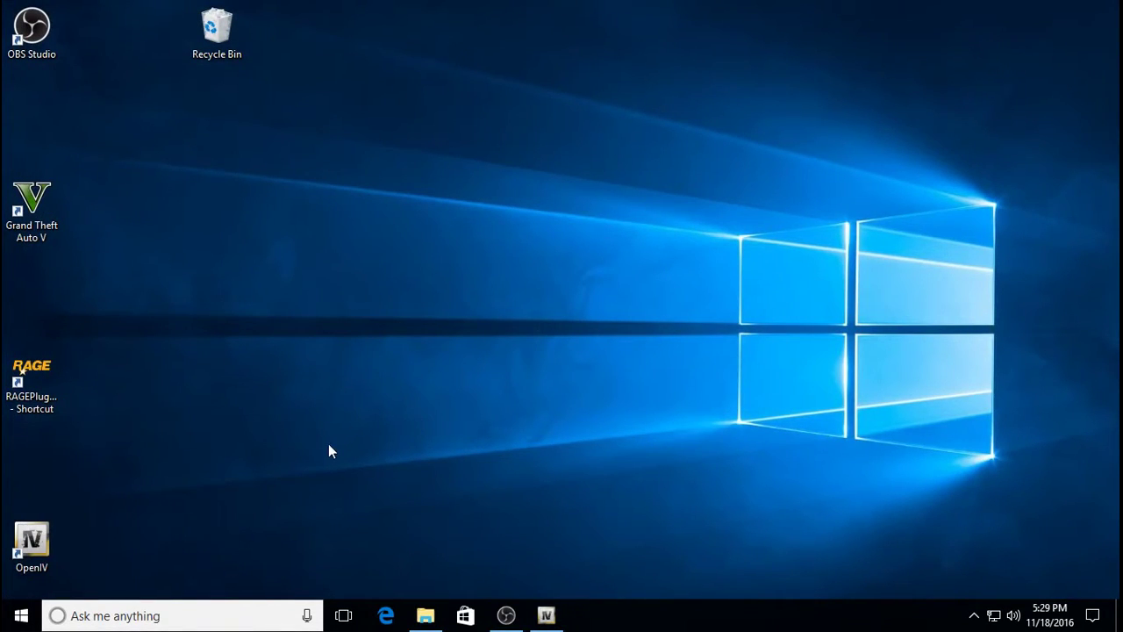
- Copy Blue&Blue_lights.oiv from the 2011_CVPI_V1.8L_2 archive's OPENIV_PACKAGE_INSTALLER folder
key("super+e")
left_click(425, 614)
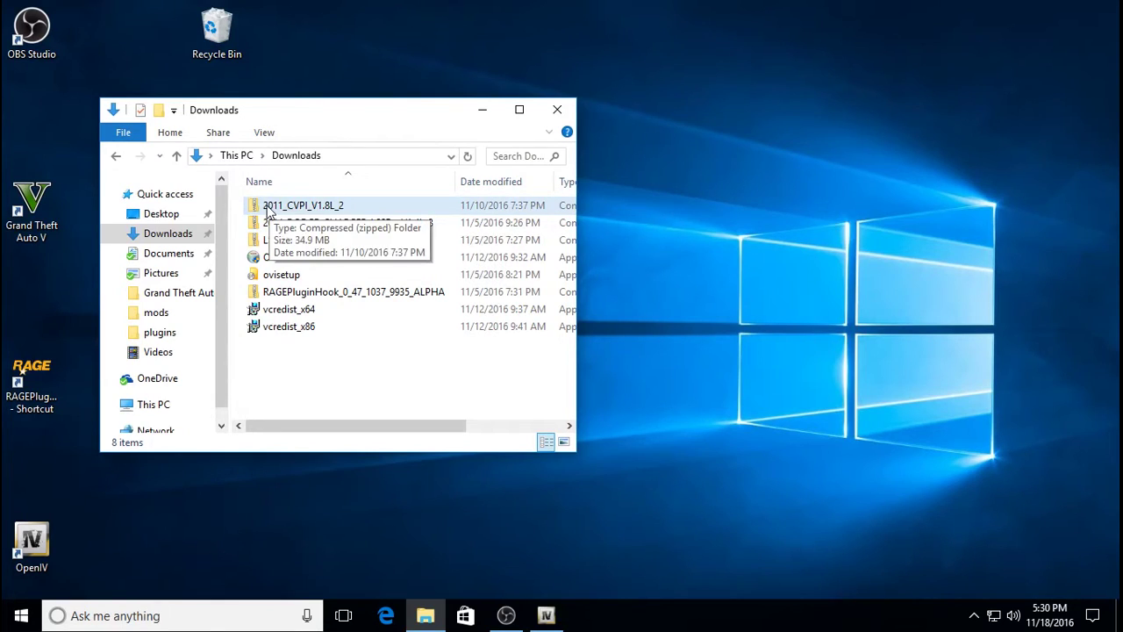
double_click(327, 211)
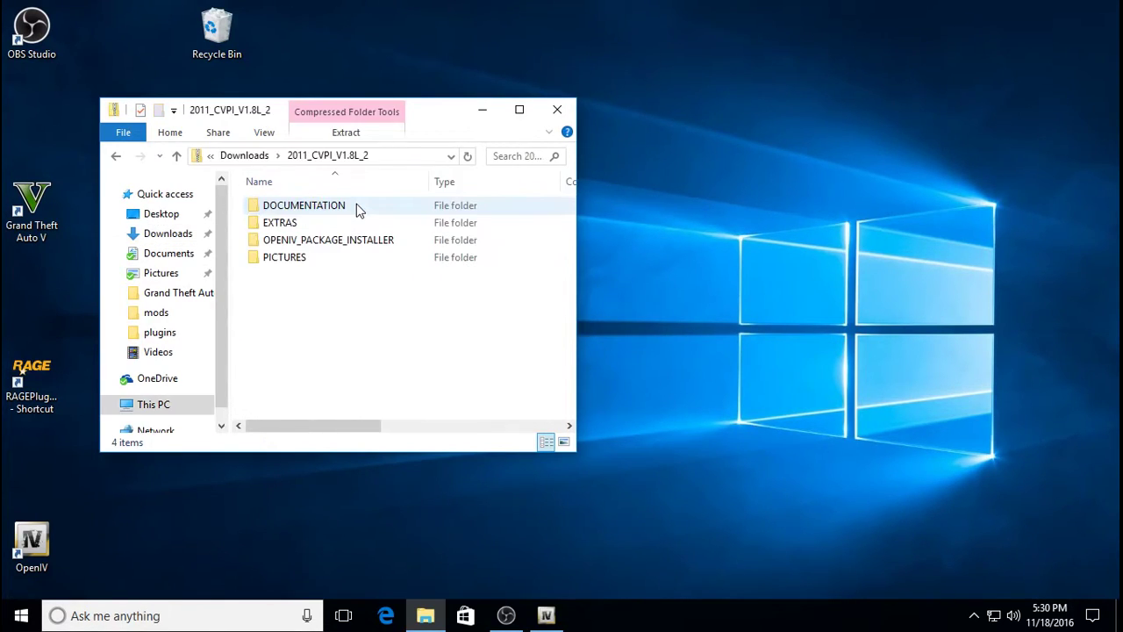
double_click(400, 244)
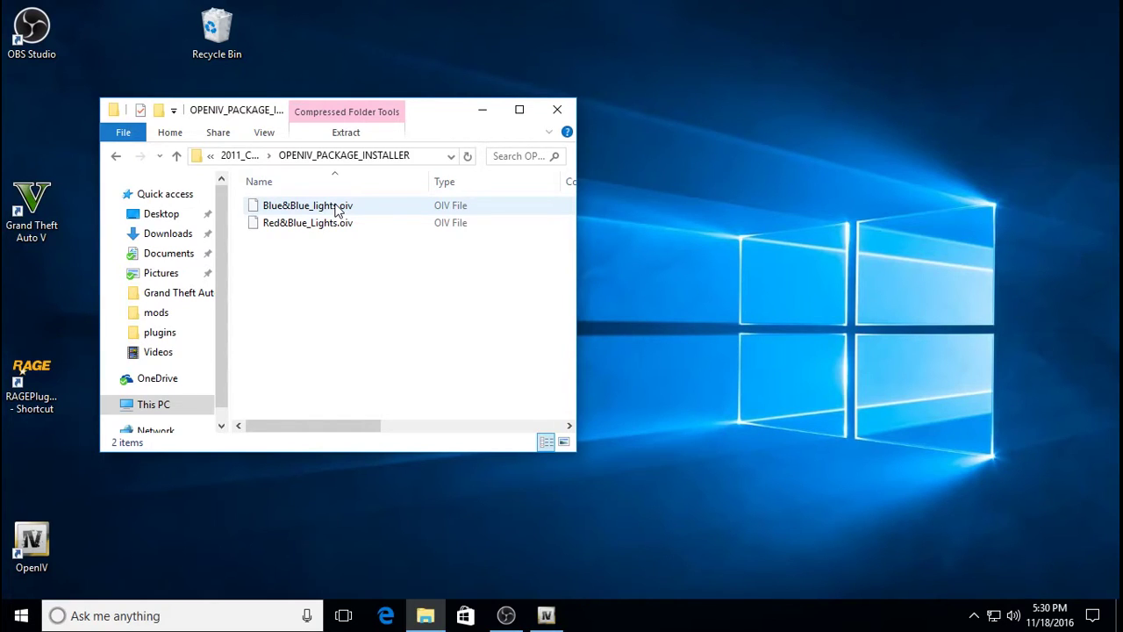
left_click(338, 210)
right_click(338, 211)
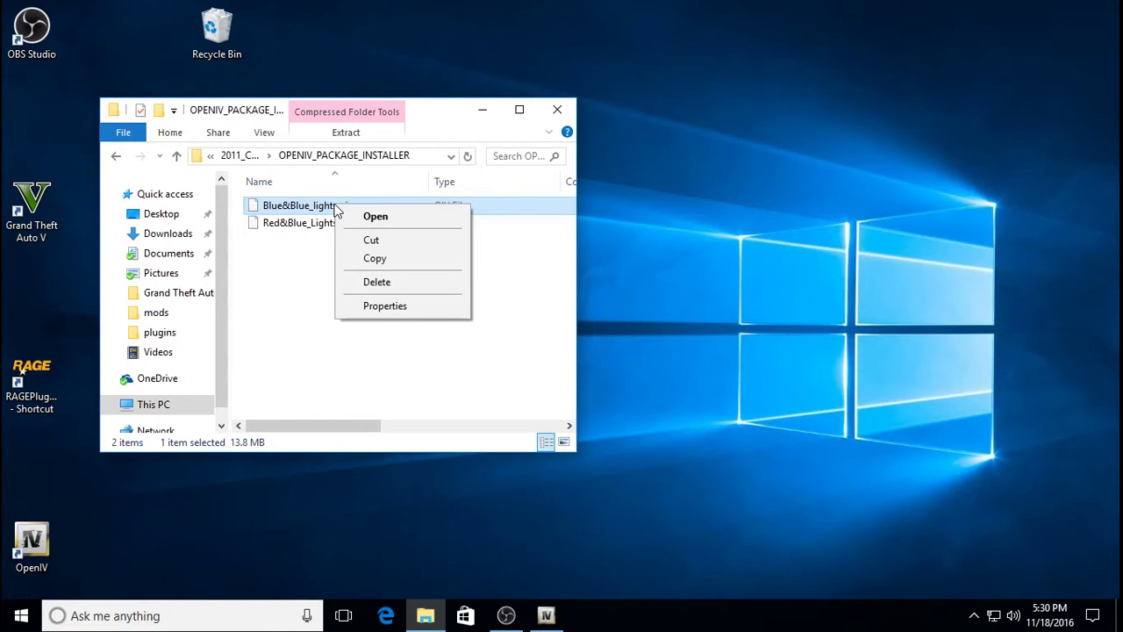
left_click(388, 260)
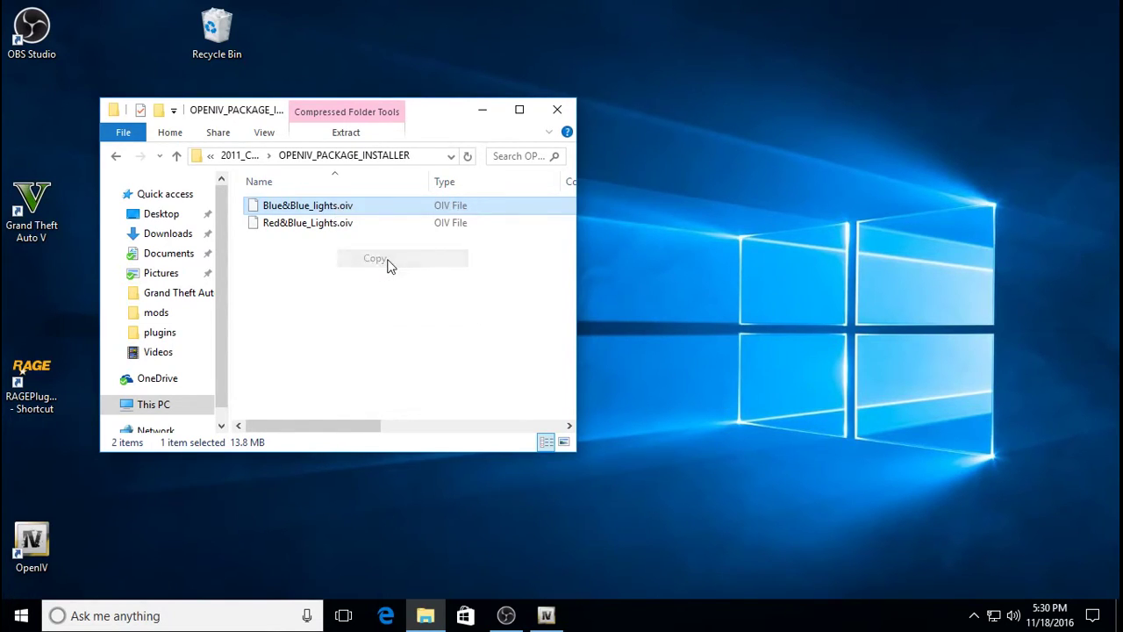
- Paste Blue&Blue_lights.oiv into the GTA V mods folder, verify it there, and minimize Explorer
left_click(176, 318)
right_click(178, 320)
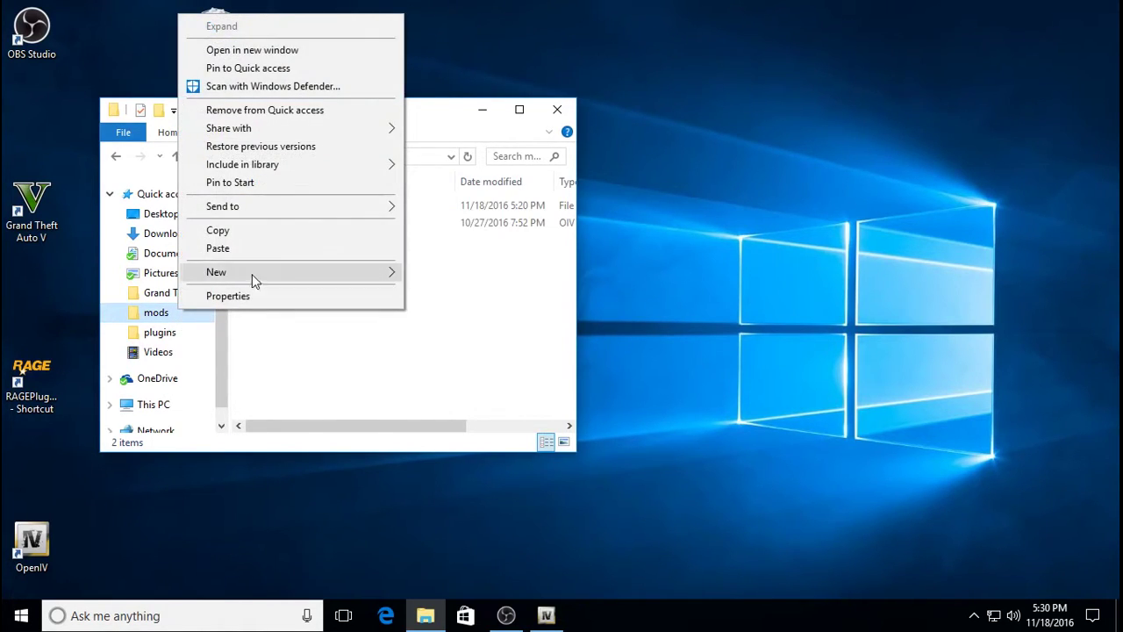
left_click(272, 251)
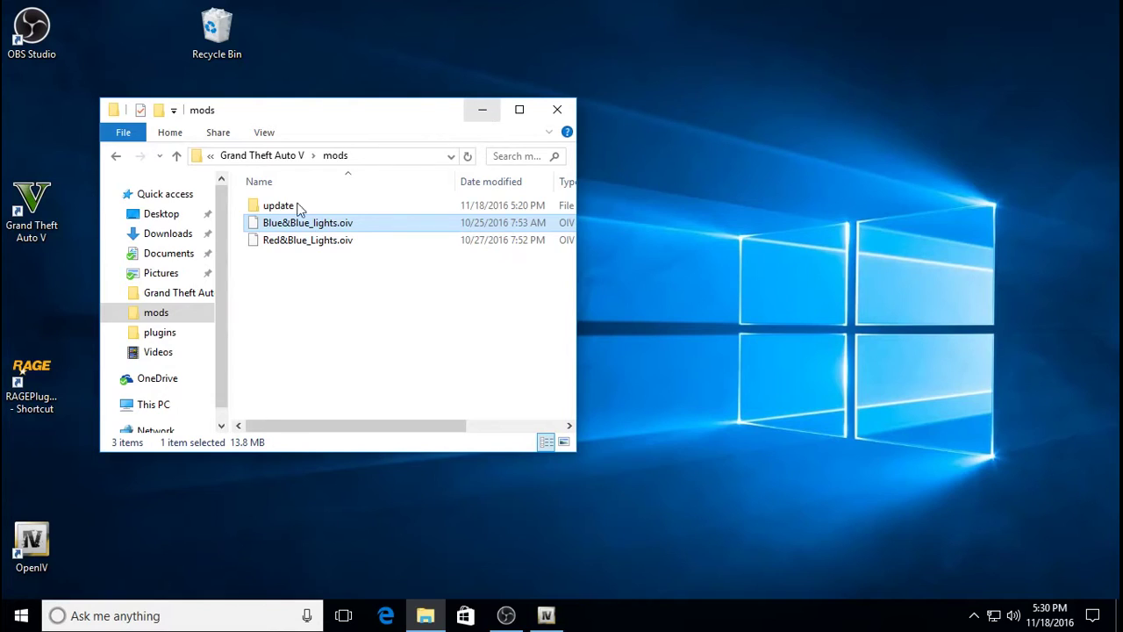
left_click(158, 293)
double_click(279, 314)
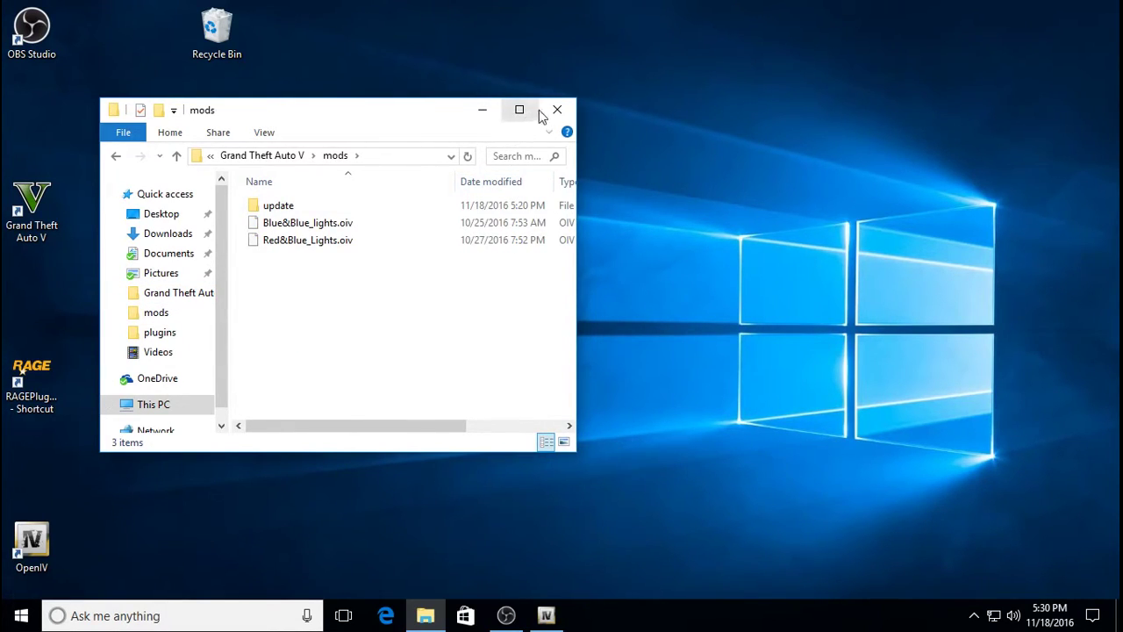
left_click(483, 109)
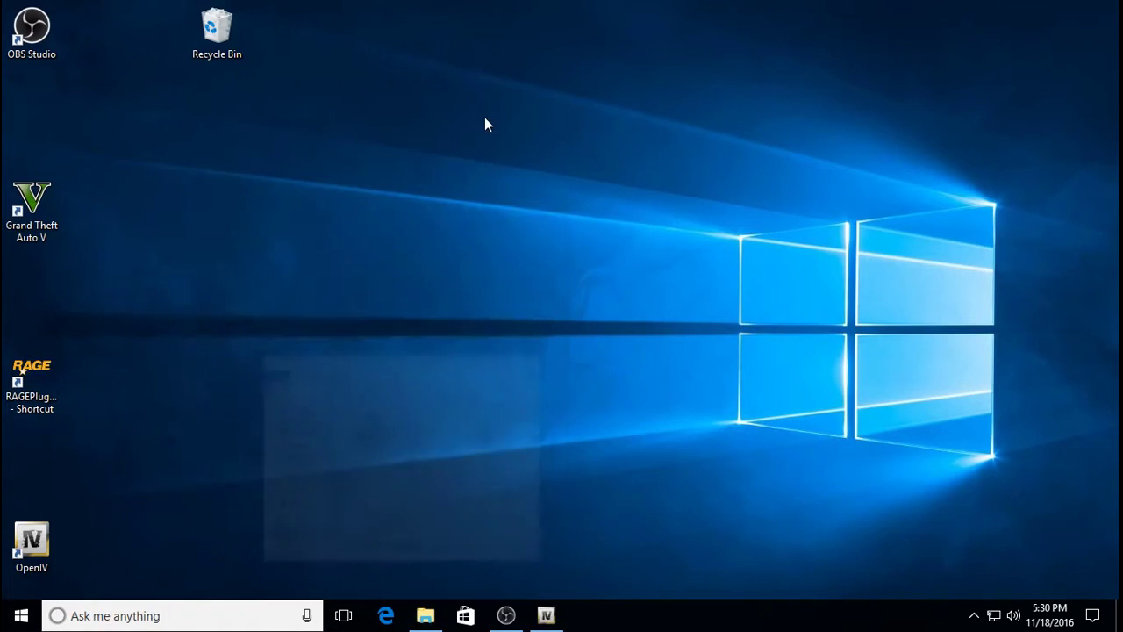
- Switch OpenIV into edit mode from the File menu and confirm with Yes
left_click(549, 617)
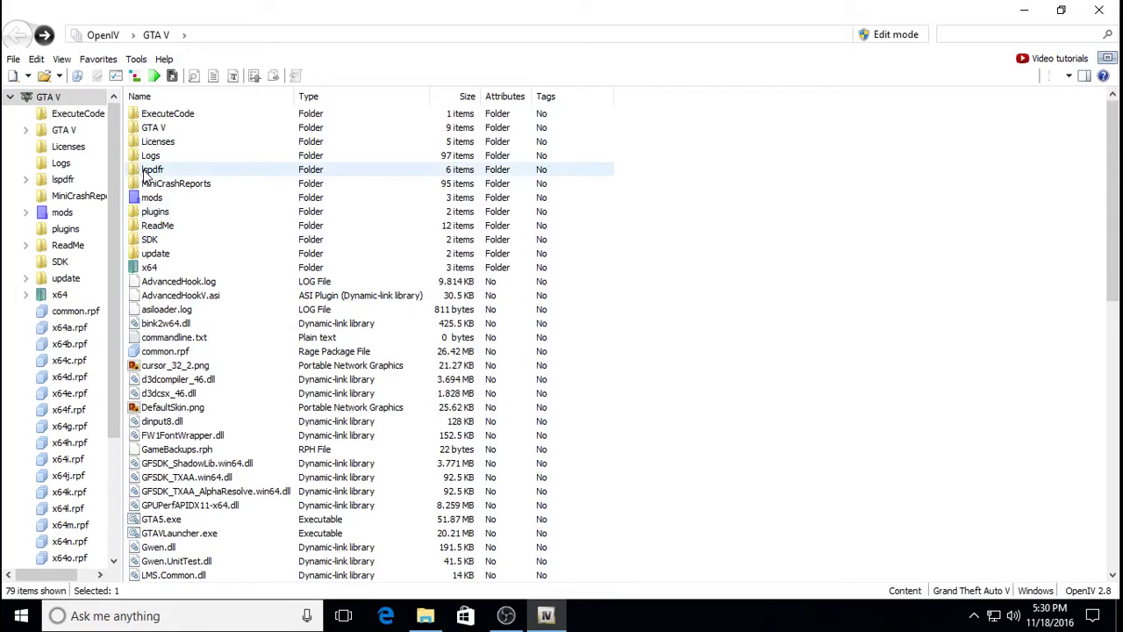
left_click(14, 60)
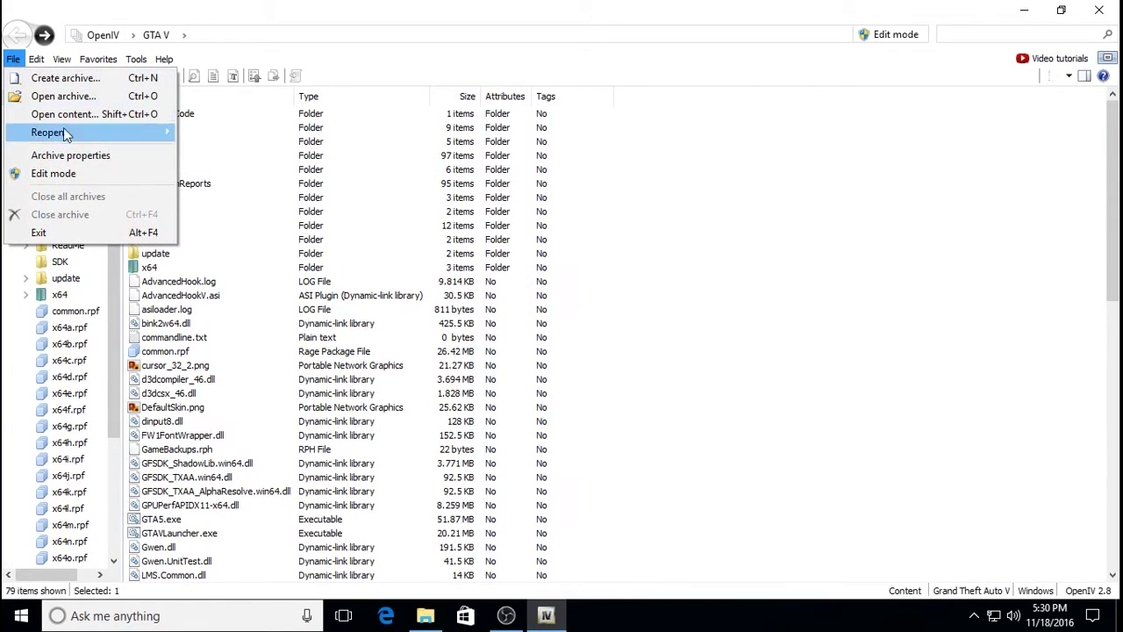
left_click(51, 173)
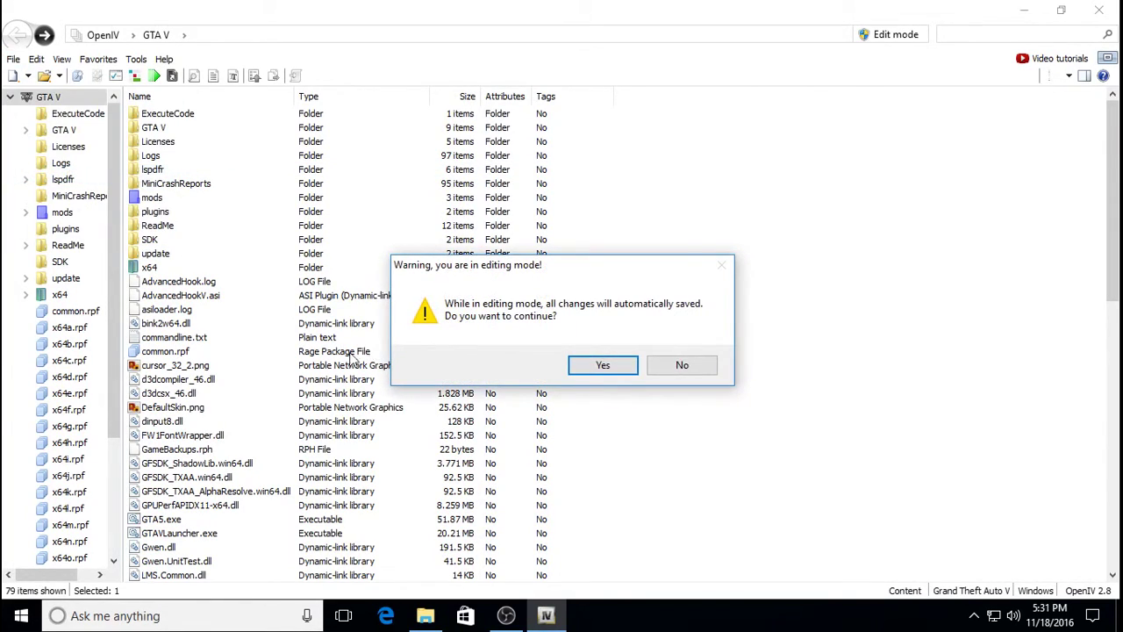
left_click(612, 369)
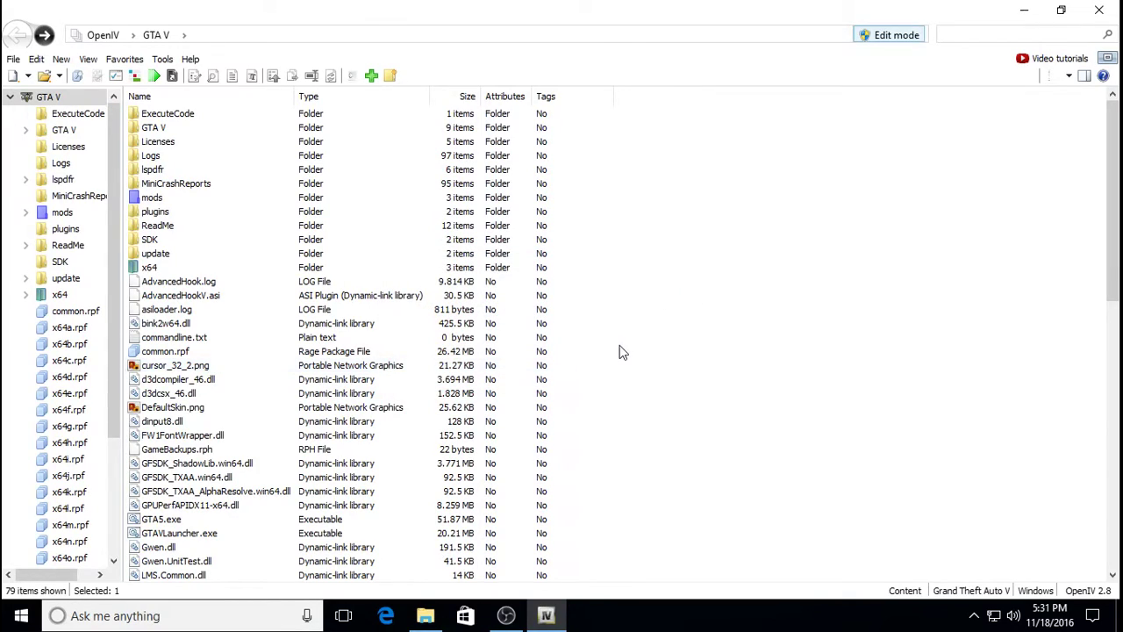
- Install the Blue&Blue_lights.oiv Crown Victoria package into the mods folder via Package Installer
left_click(163, 58)
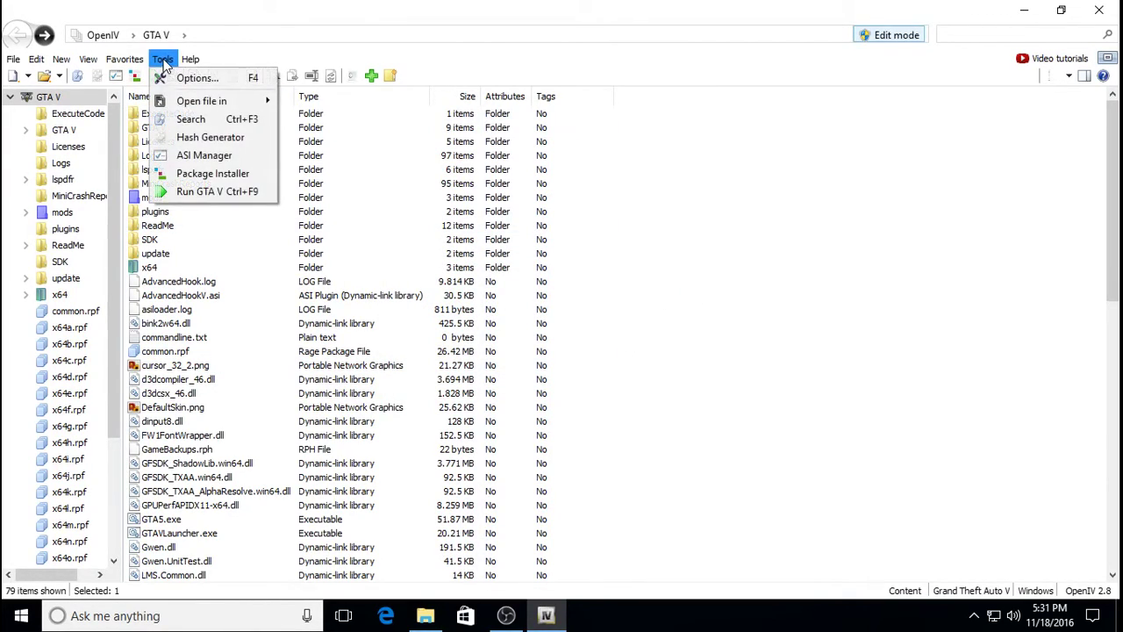
left_click(233, 178)
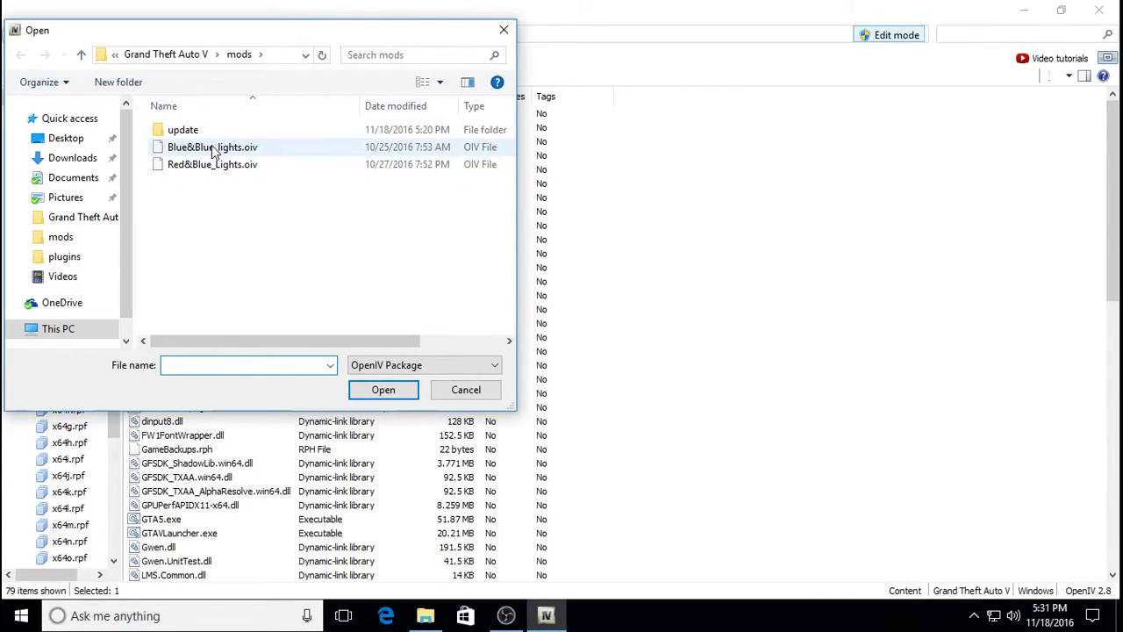
left_click(212, 151)
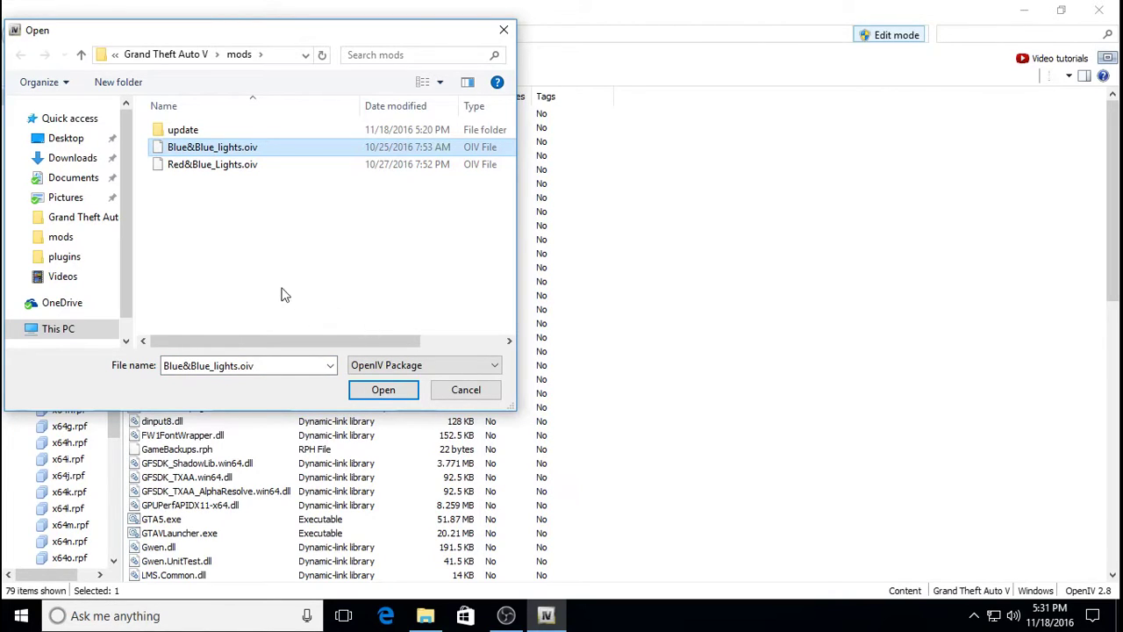
left_click(387, 391)
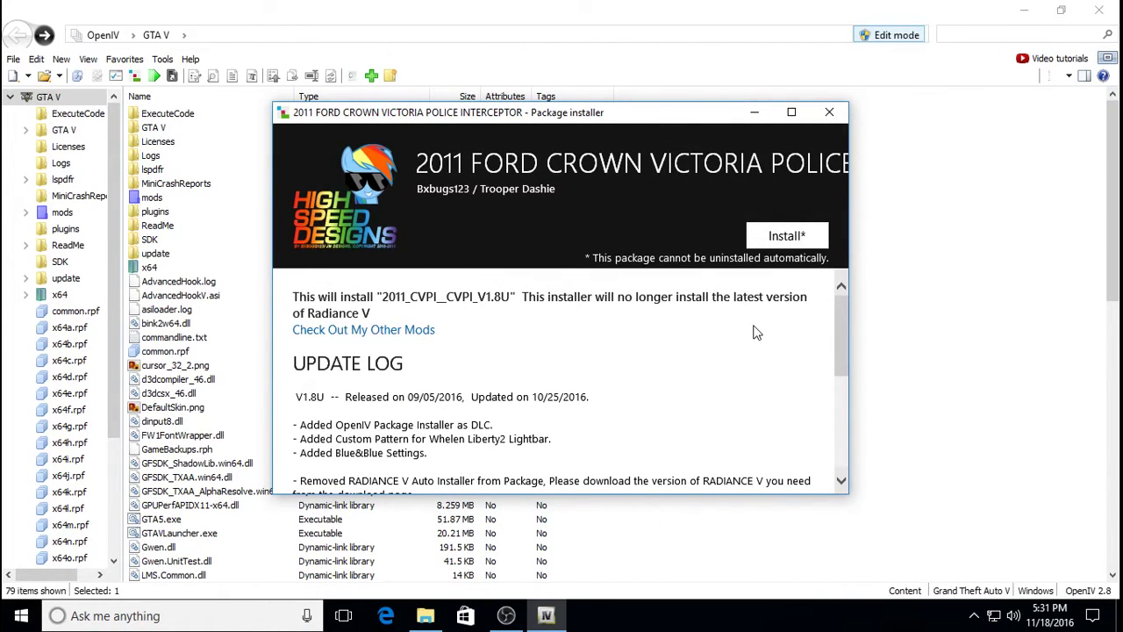
left_click(783, 242)
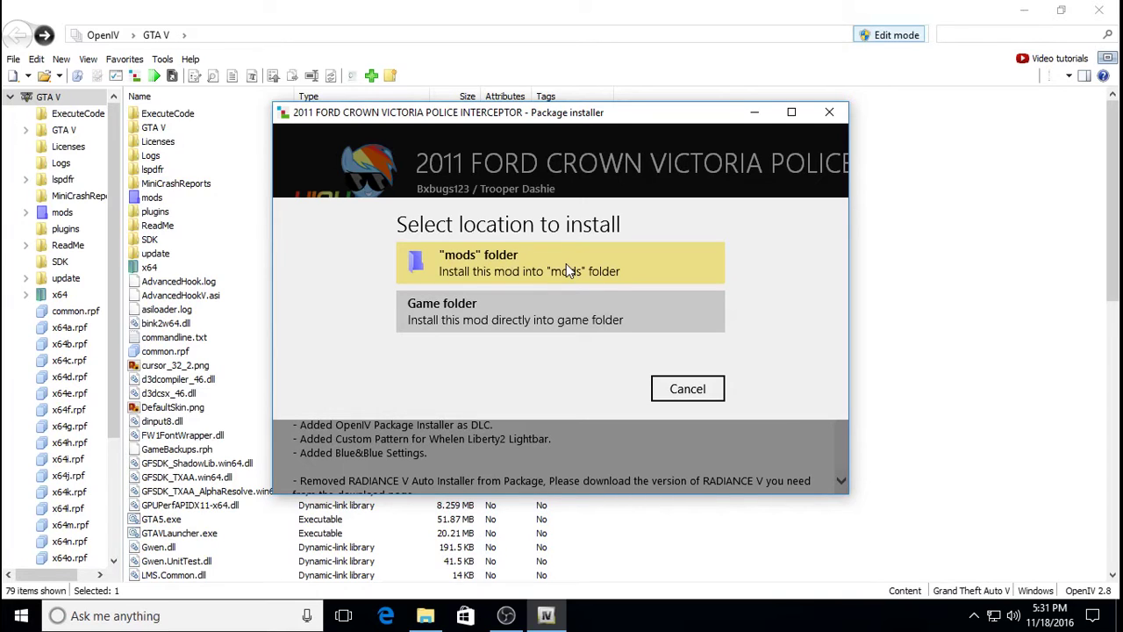
left_click(566, 263)
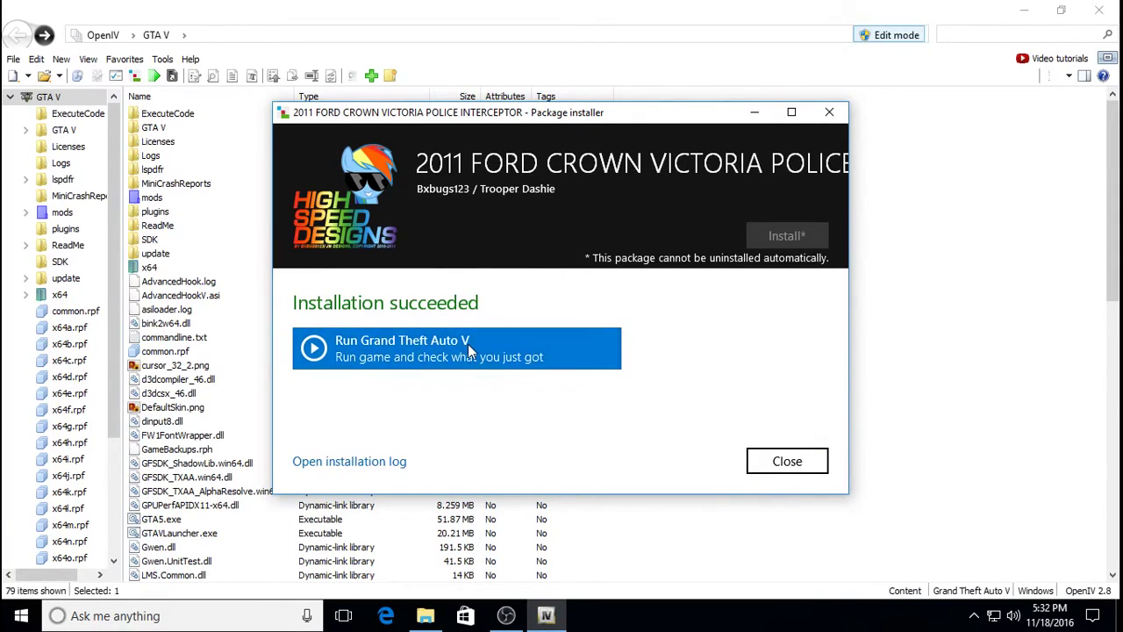
left_click(787, 462)
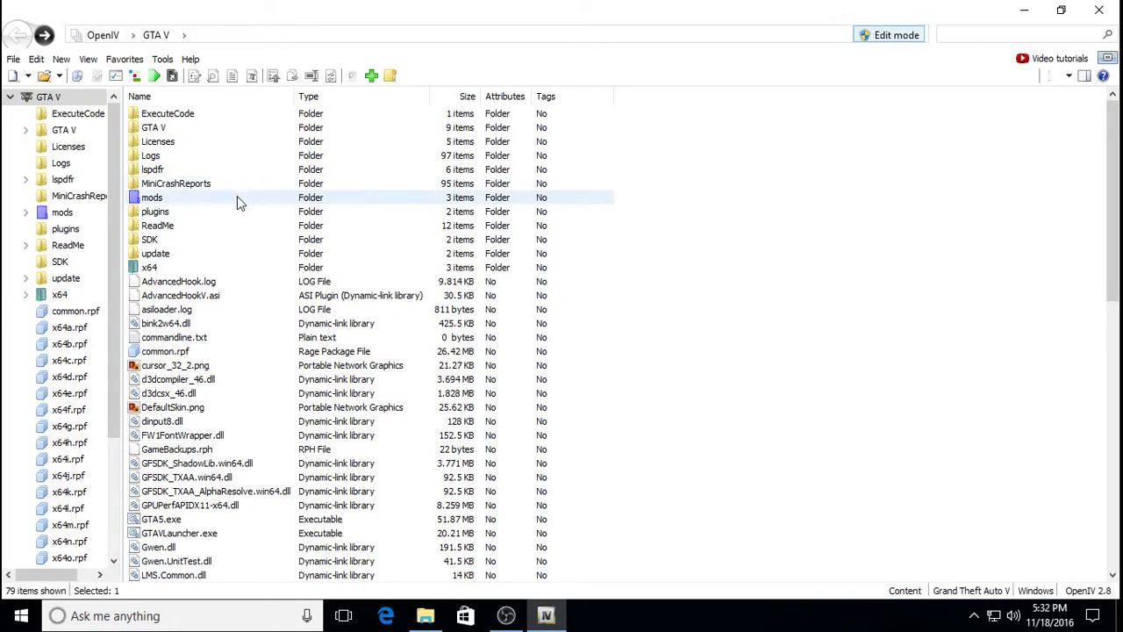
- Load Red&Blue_Lights.oiv in the Package Installer, install the Charger Pursuit package into mods, and close the installer
left_click(162, 59)
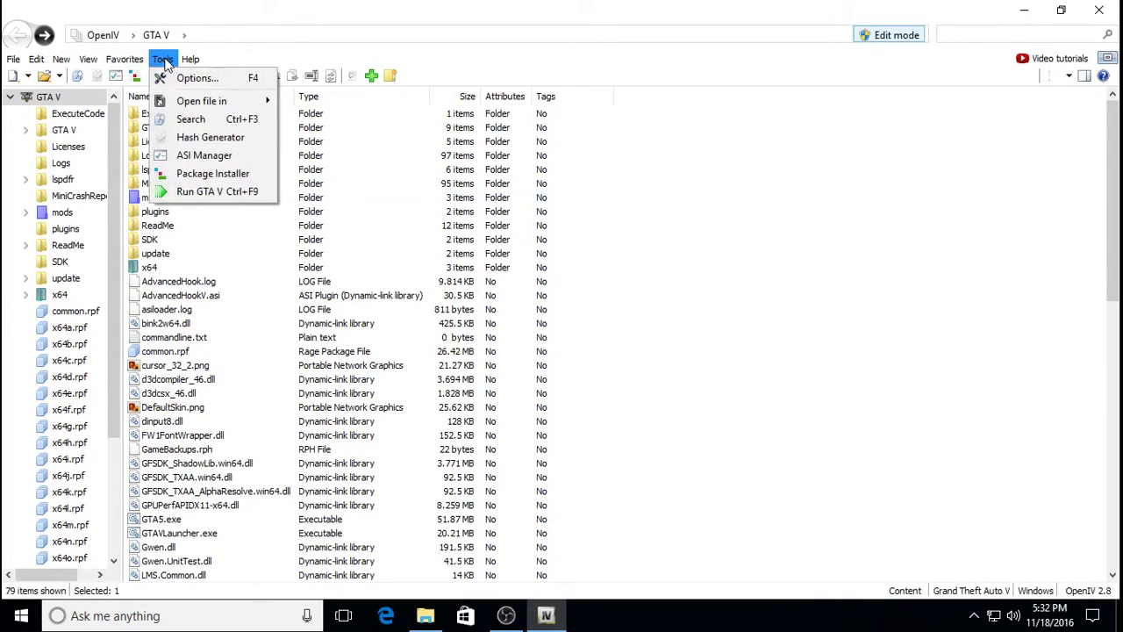
left_click(204, 175)
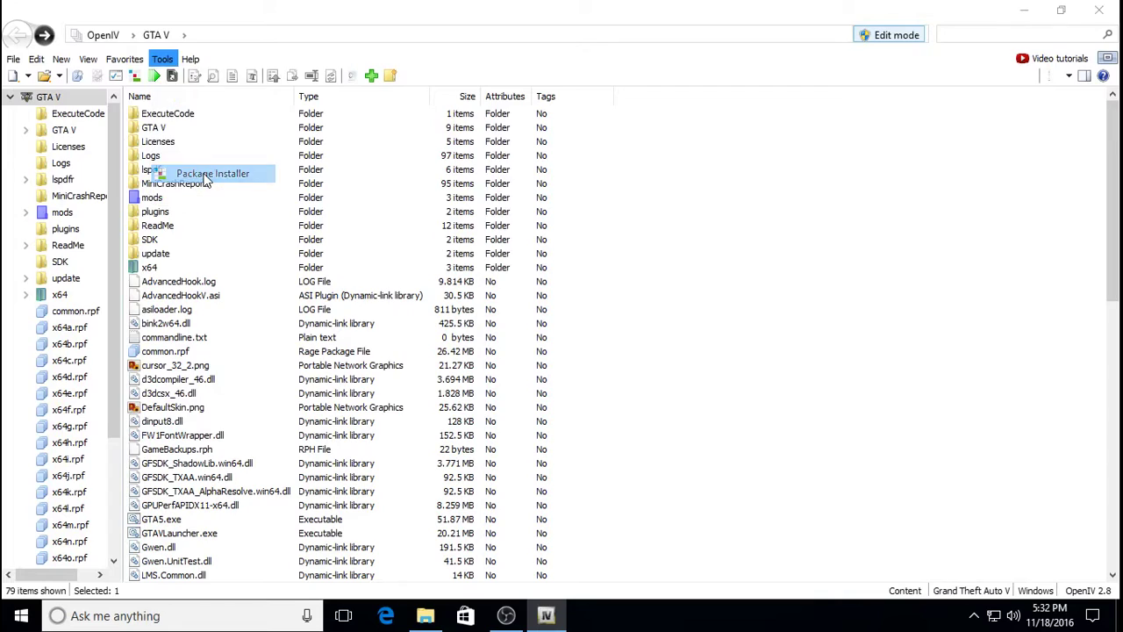
left_click(226, 170)
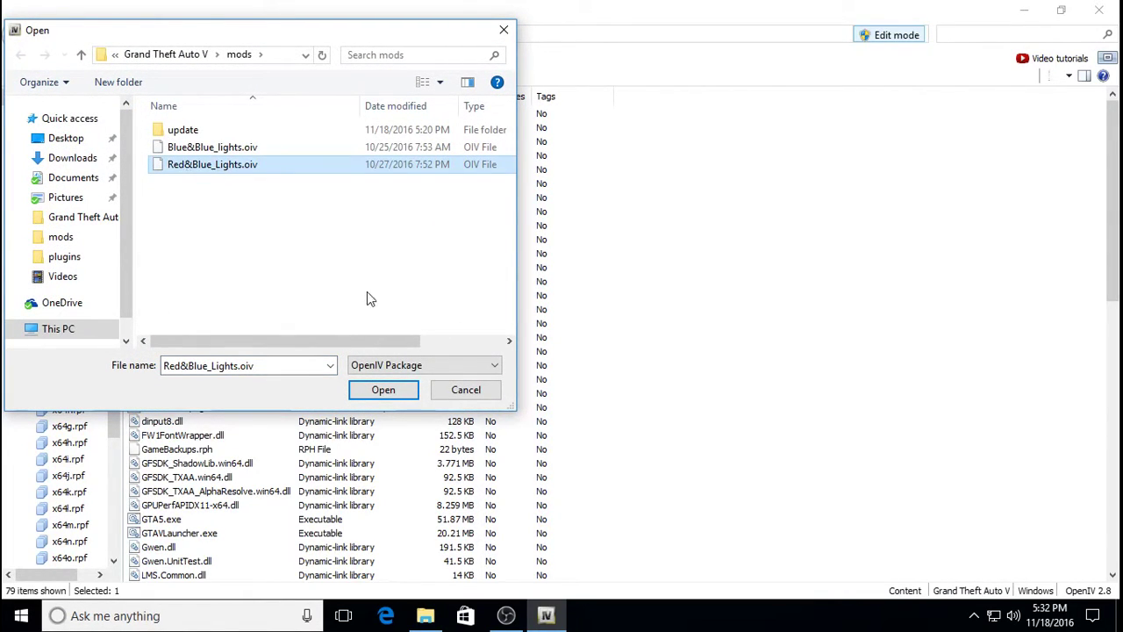
left_click(396, 394)
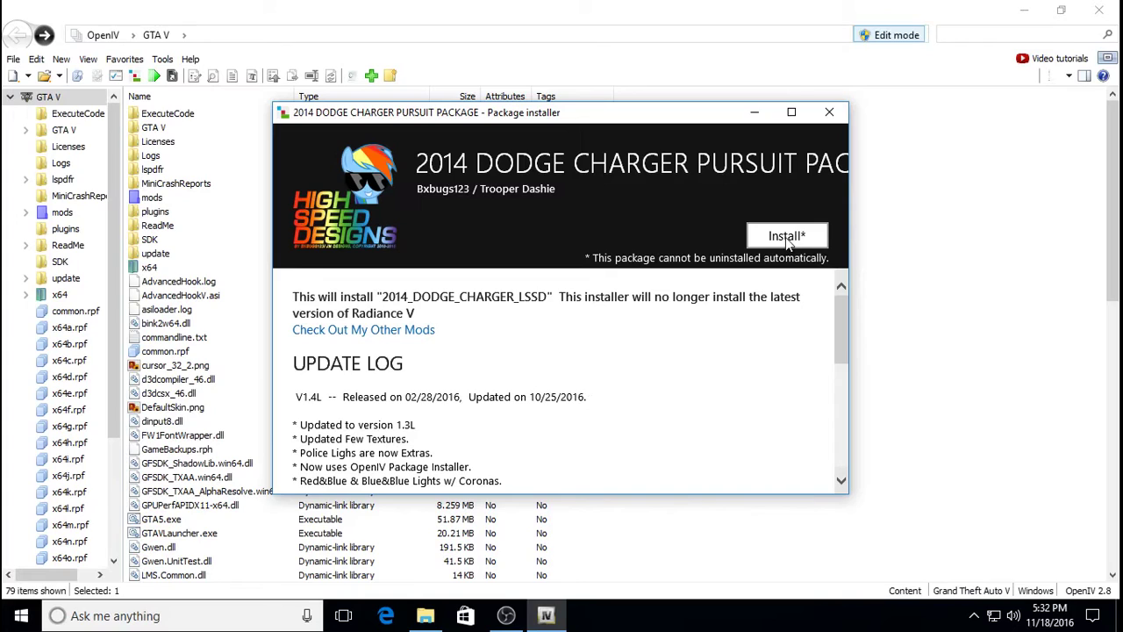
left_click(786, 239)
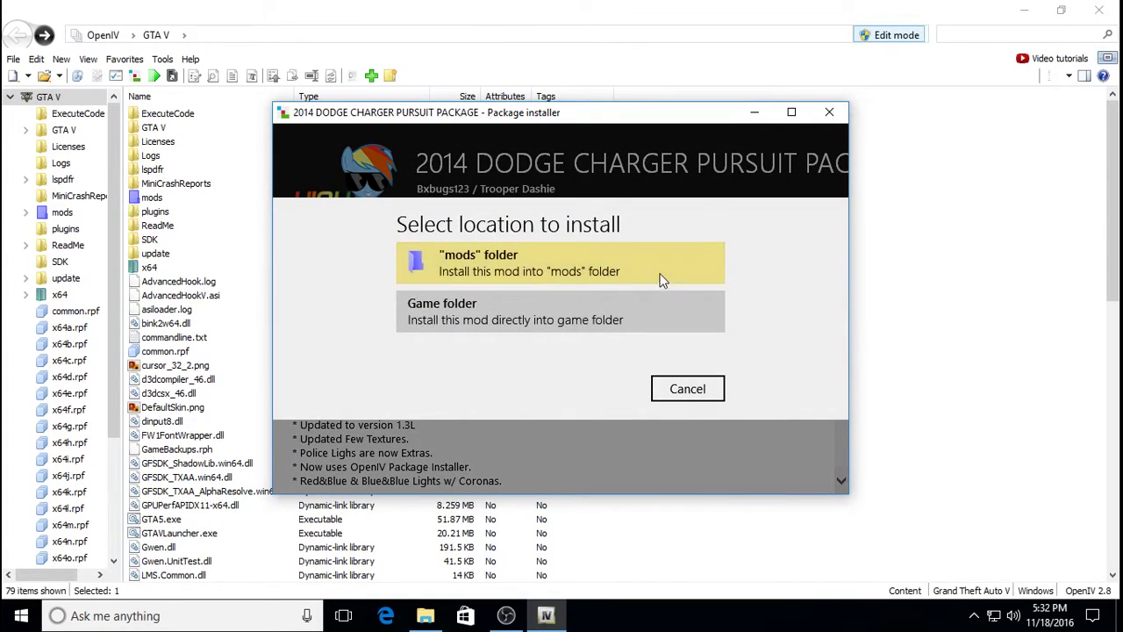
left_click(662, 274)
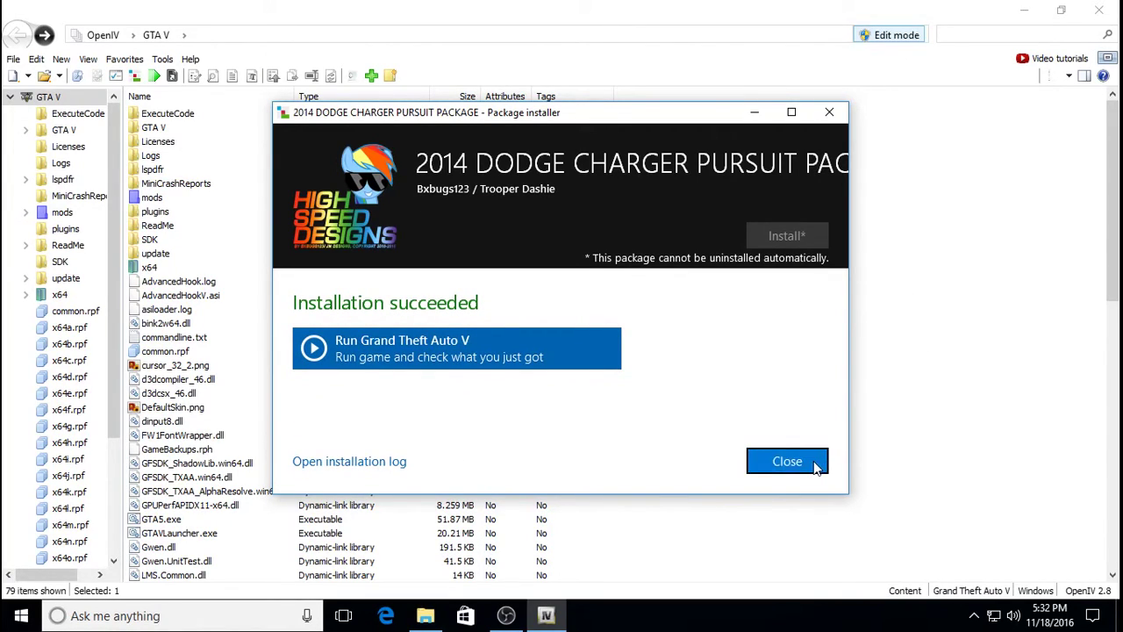
left_click(787, 460)
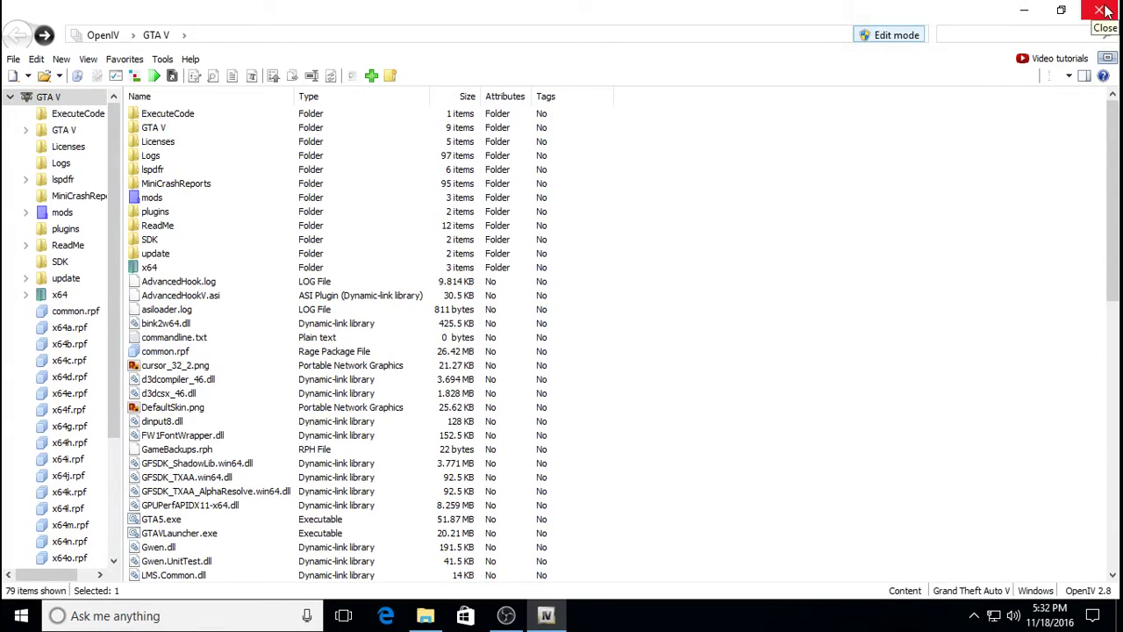
- Open the mods folder to review its installed packages, then close OpenIV
double_click(174, 199)
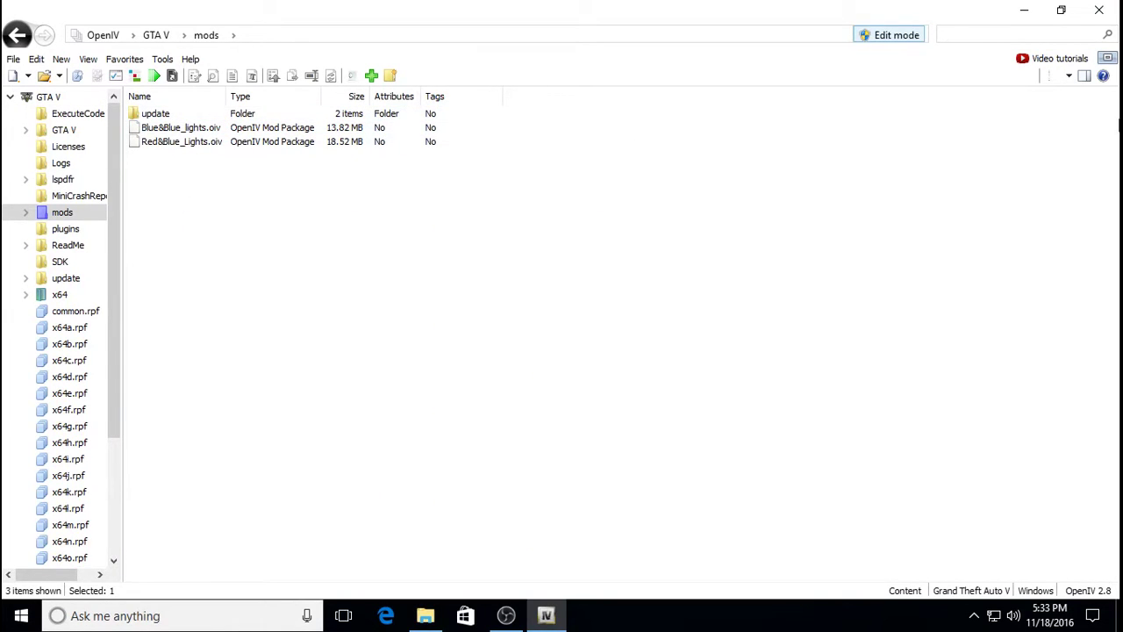
left_click(1098, 10)
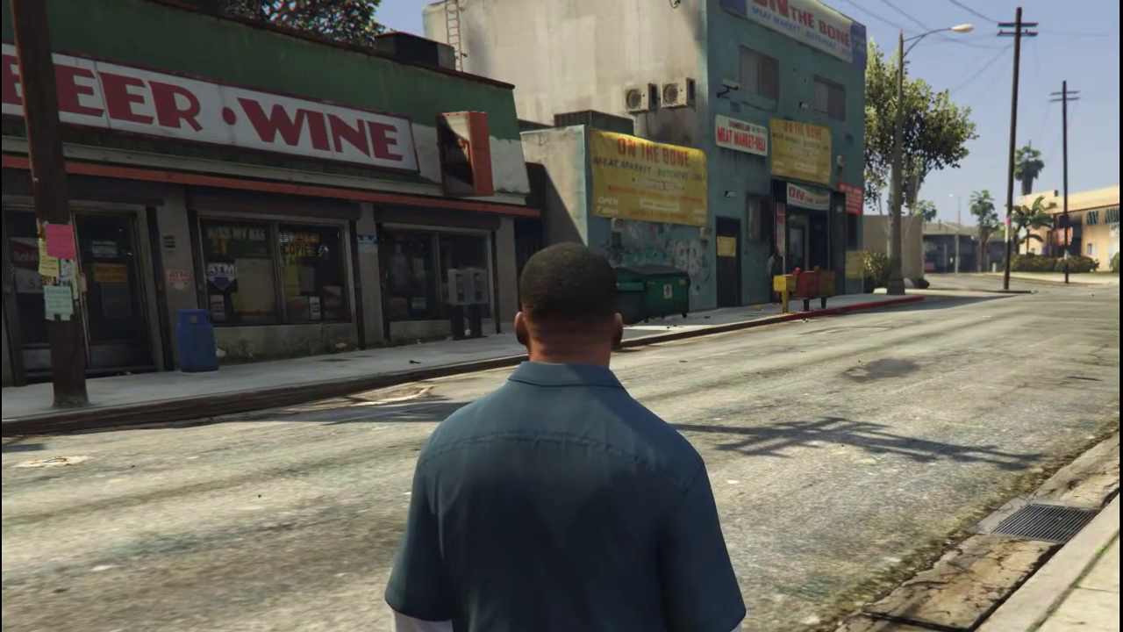
- Run 'Spawn POLICE2' in the RAGE Plugin Hook console to place a Charger cruiser beside the character
key("F4")
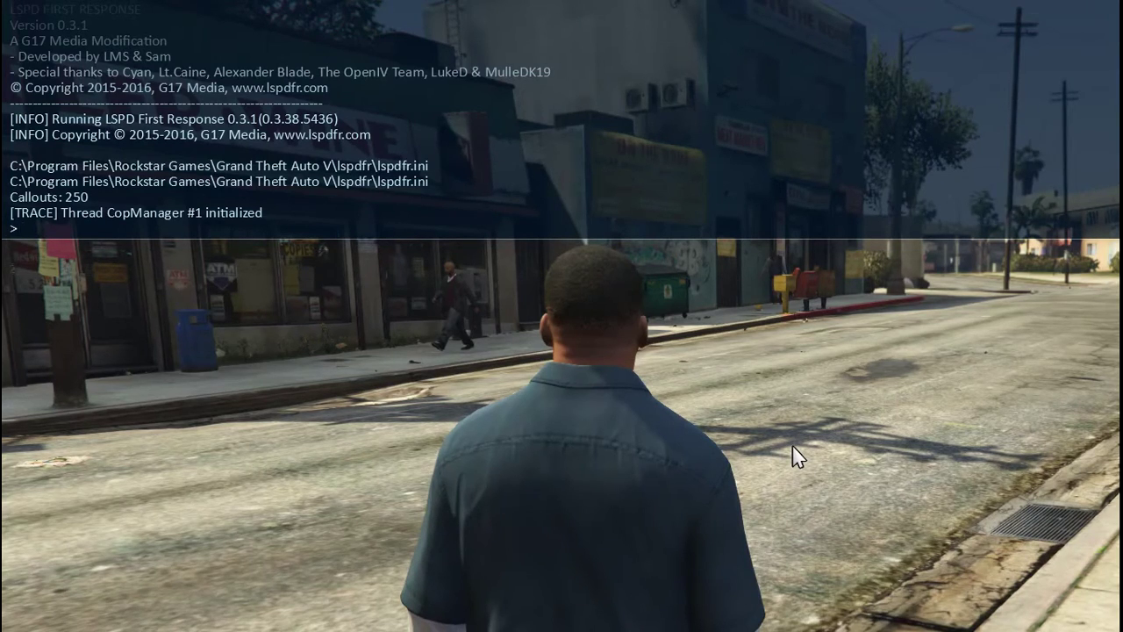
type("s")
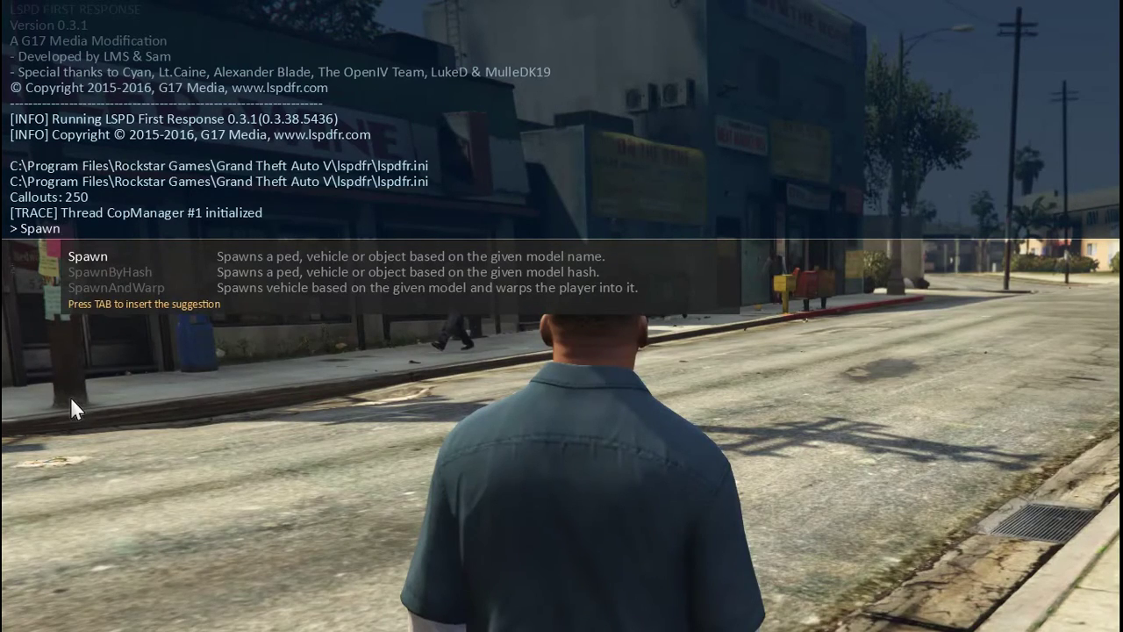
key("Tab")
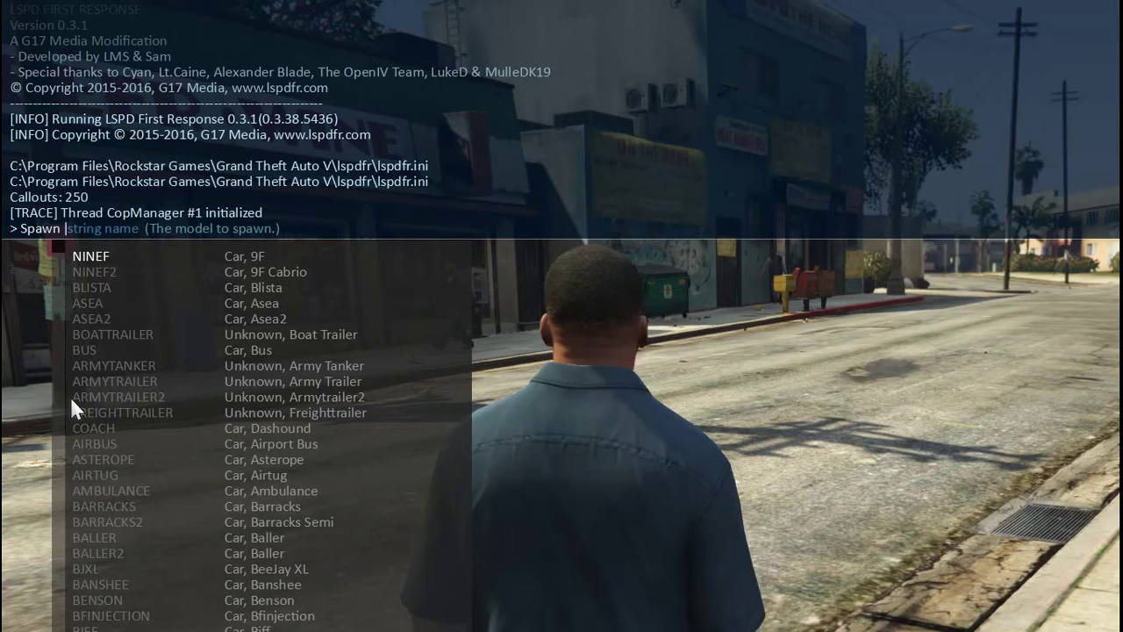
type("police")
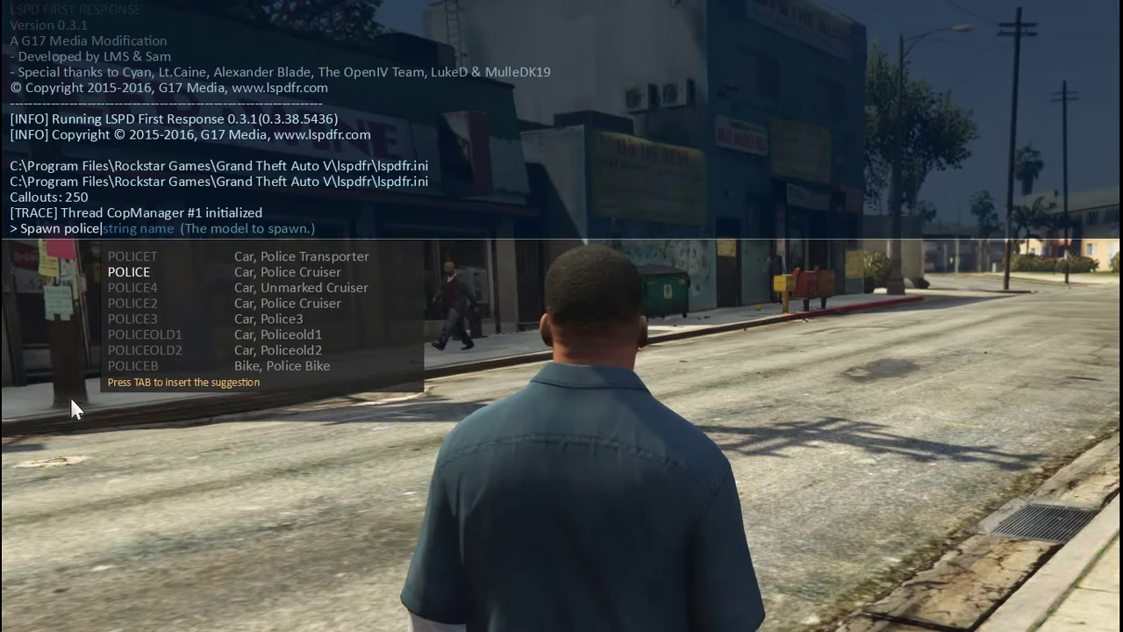
left_click(135, 302)
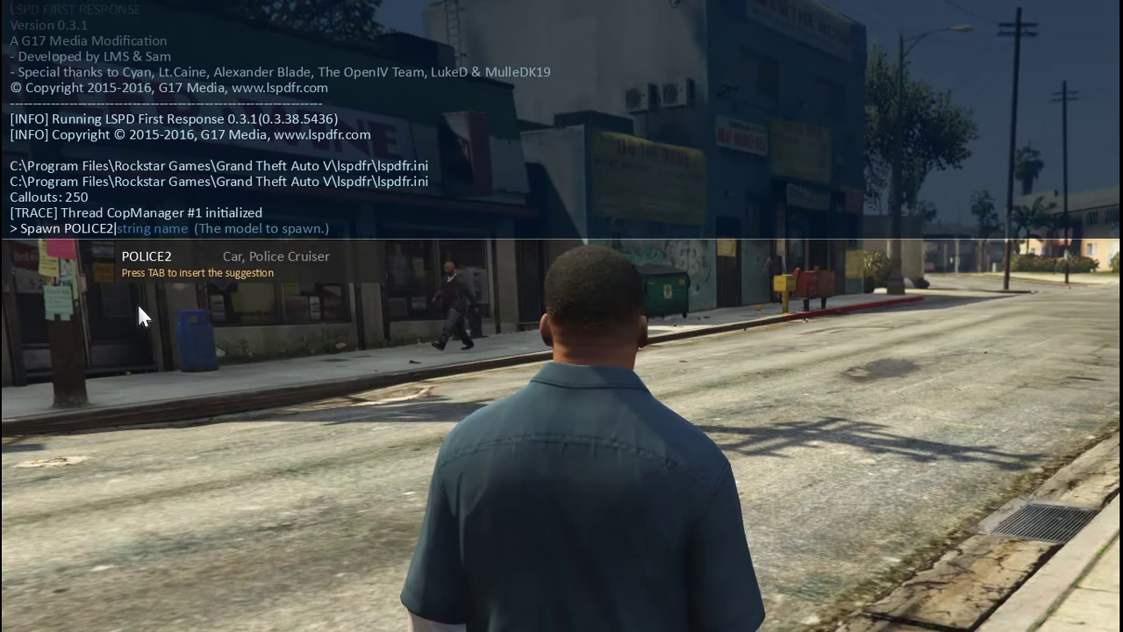
key("Return")
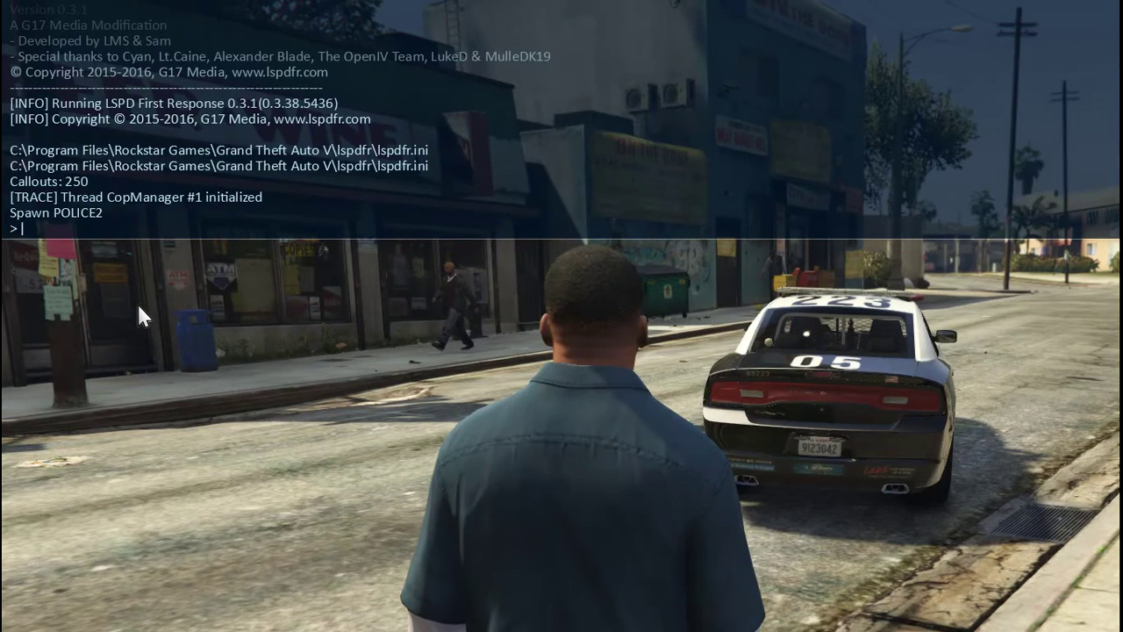
key("F4")
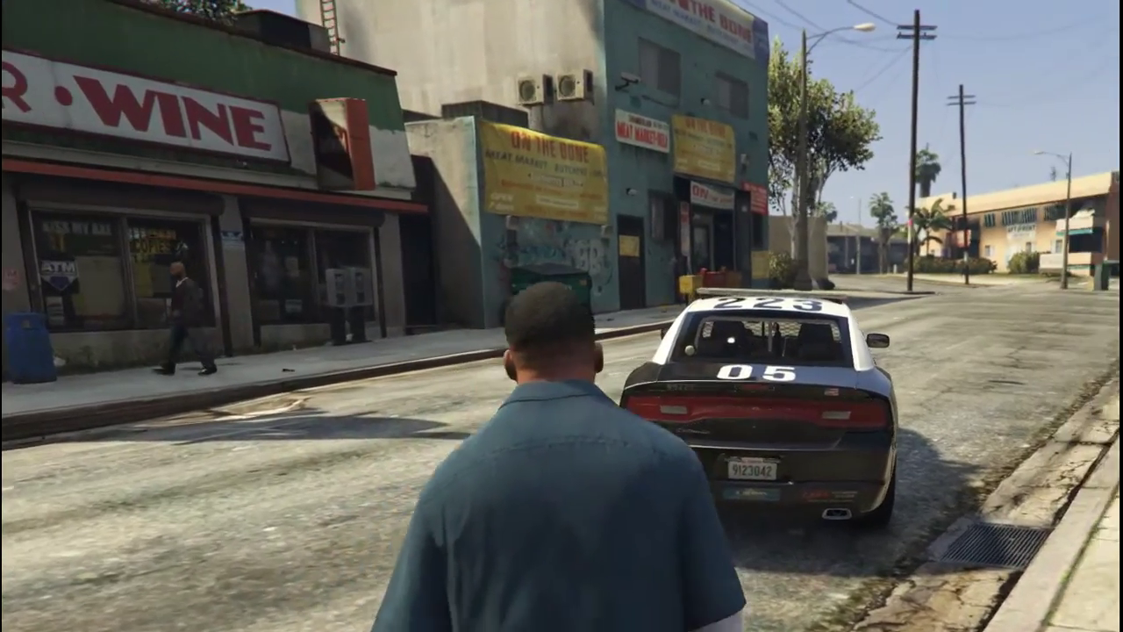
- Walk up beside the spawned police car, then run down the sidewalk away from it
key("w")
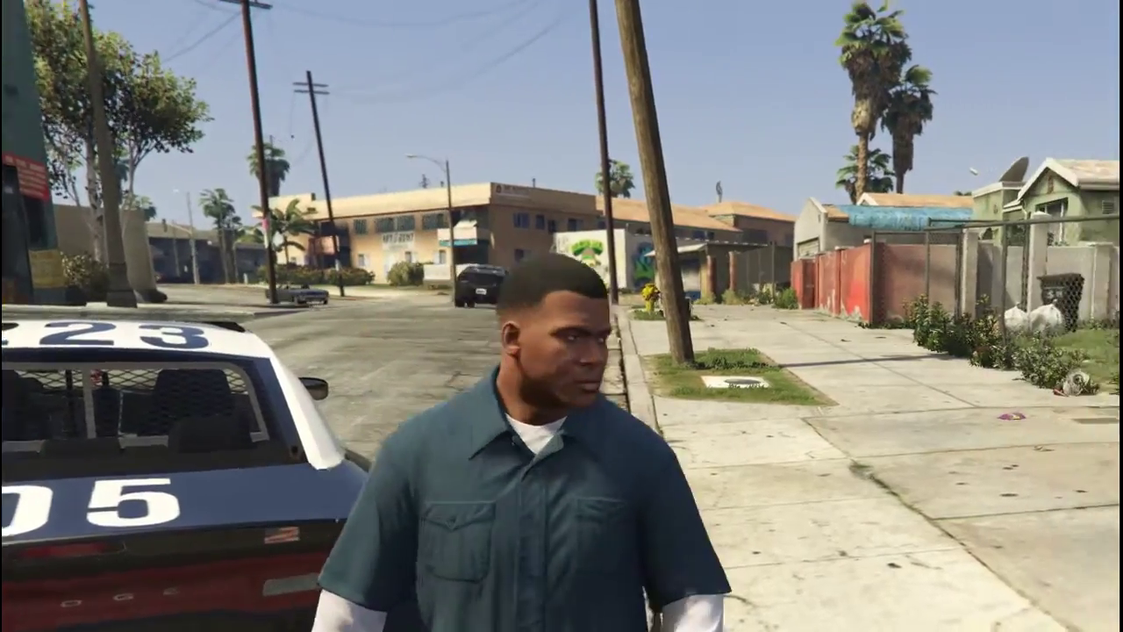
key("w")
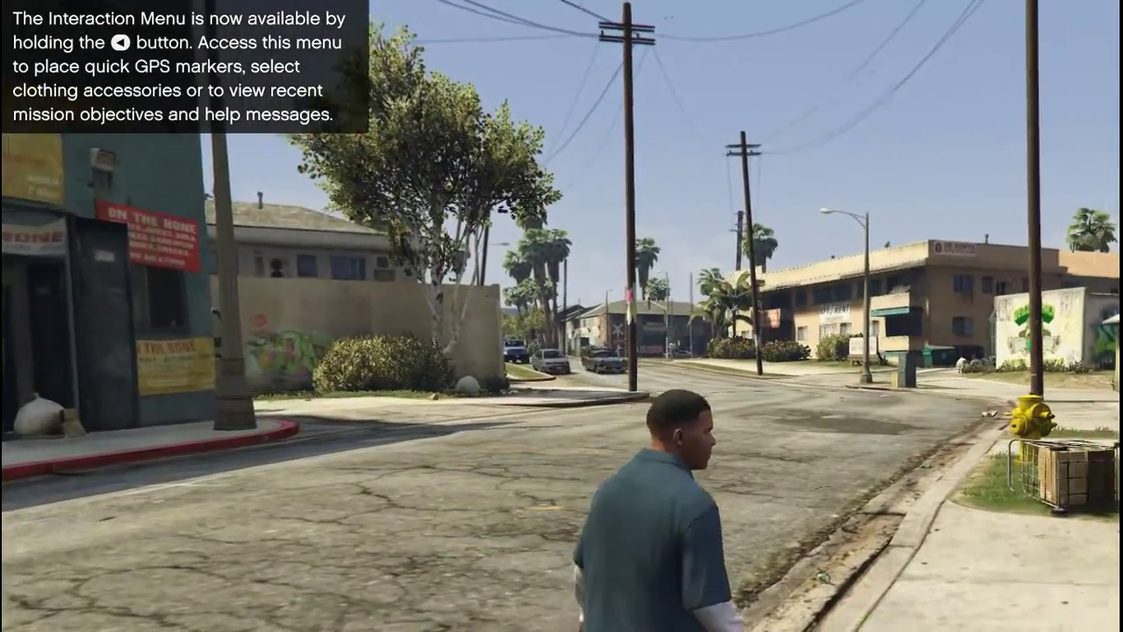
- Run 'Spawn SHERIFF' in the RAGE Plugin Hook console to place a white sheriff cruiser nearby
key("F4")
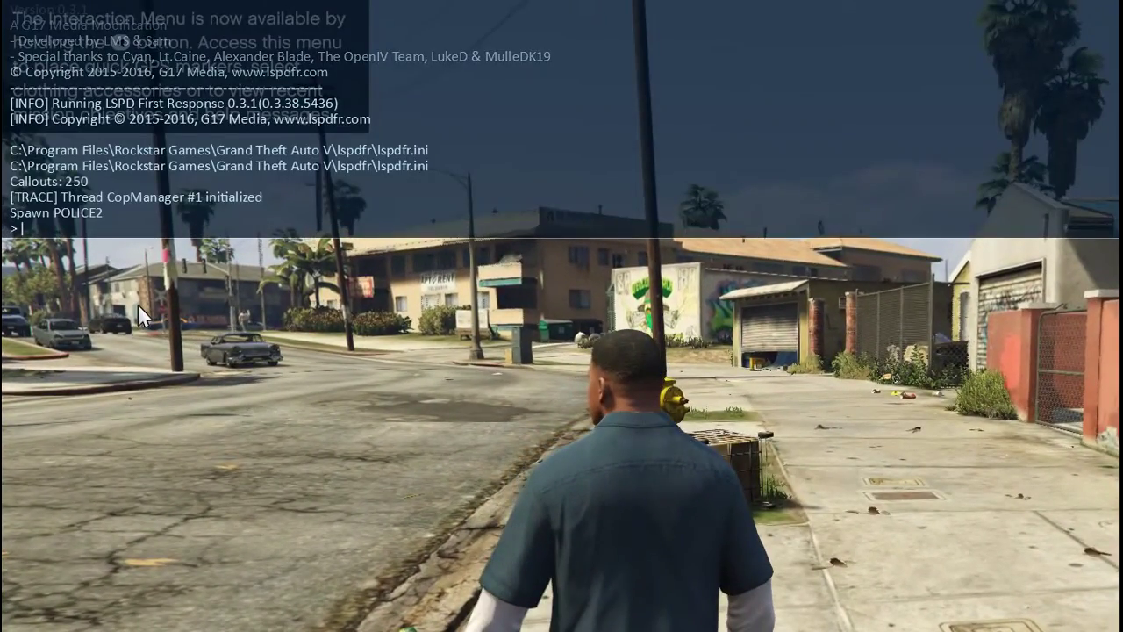
type("s")
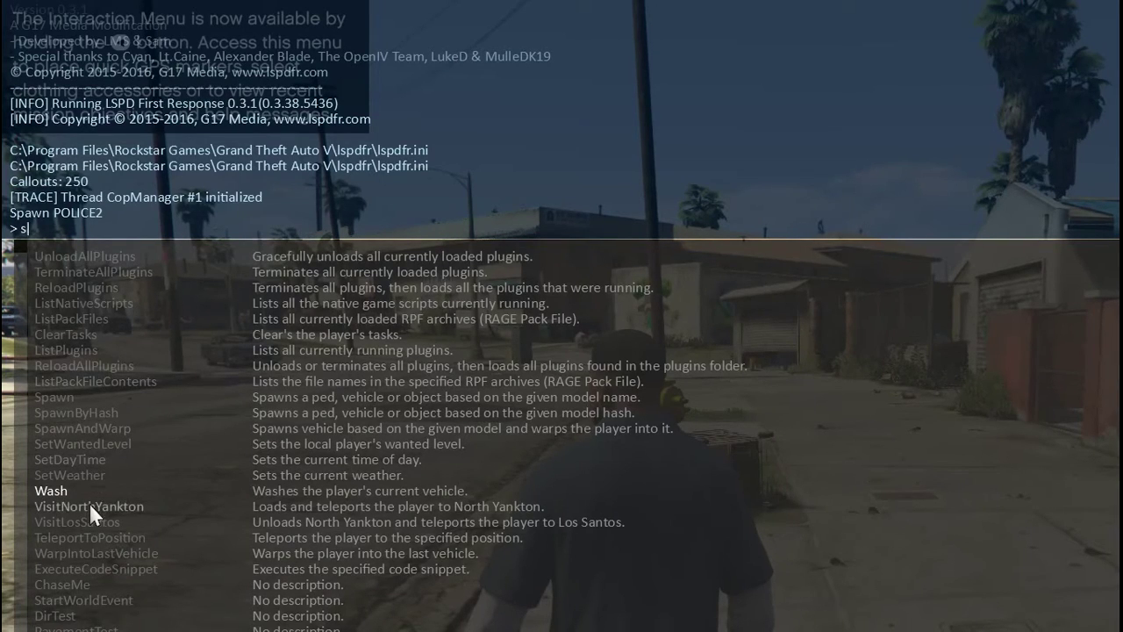
left_click(72, 398)
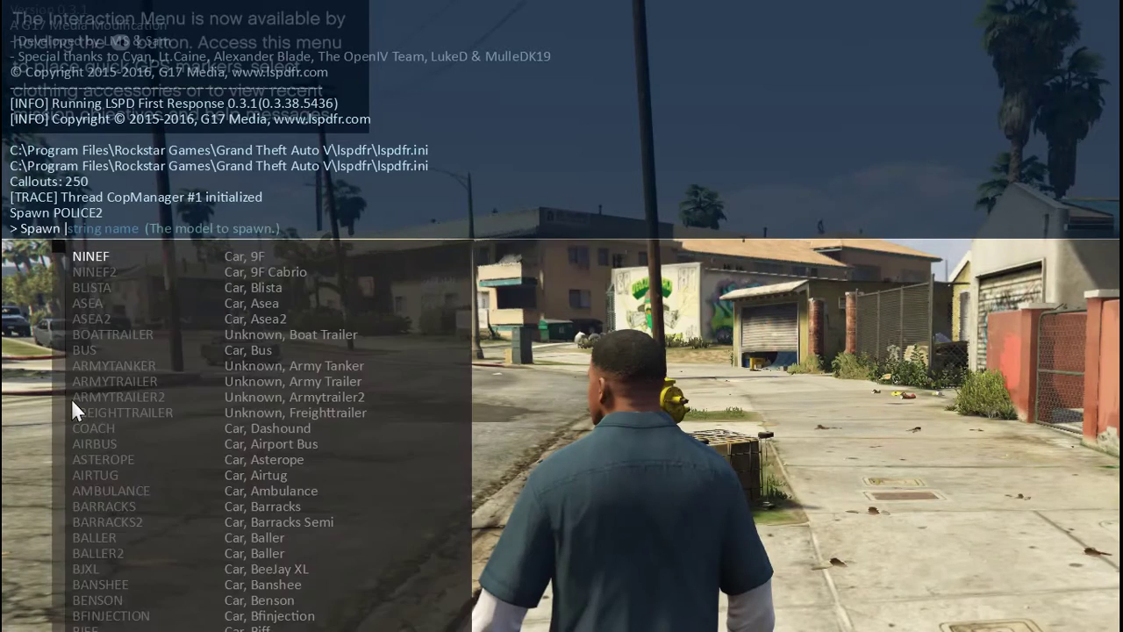
type("sher")
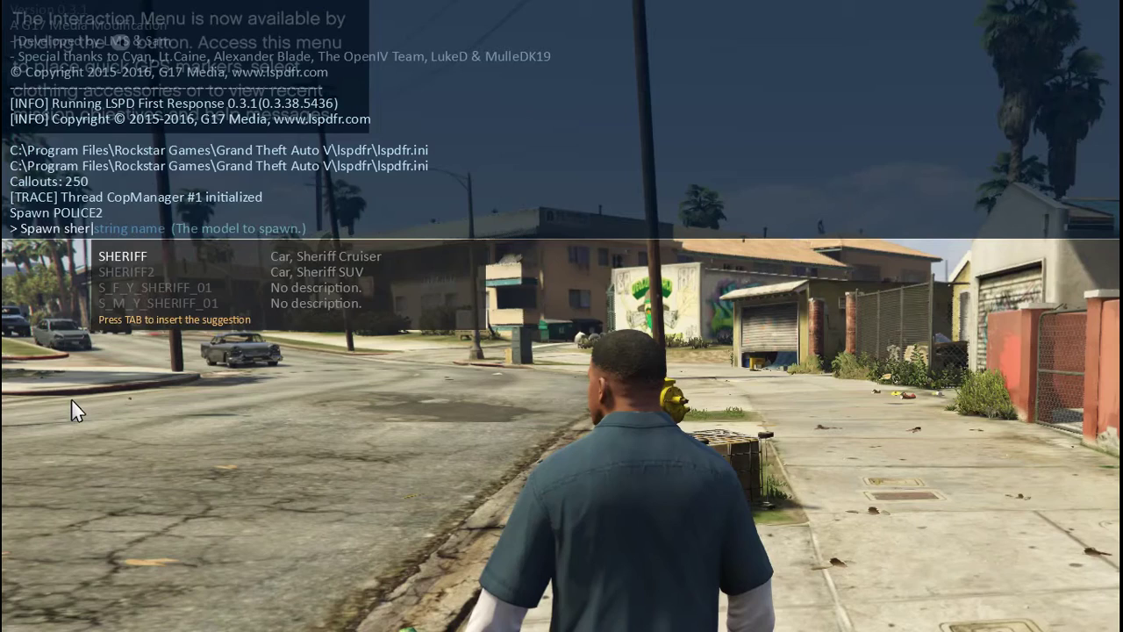
type("iff")
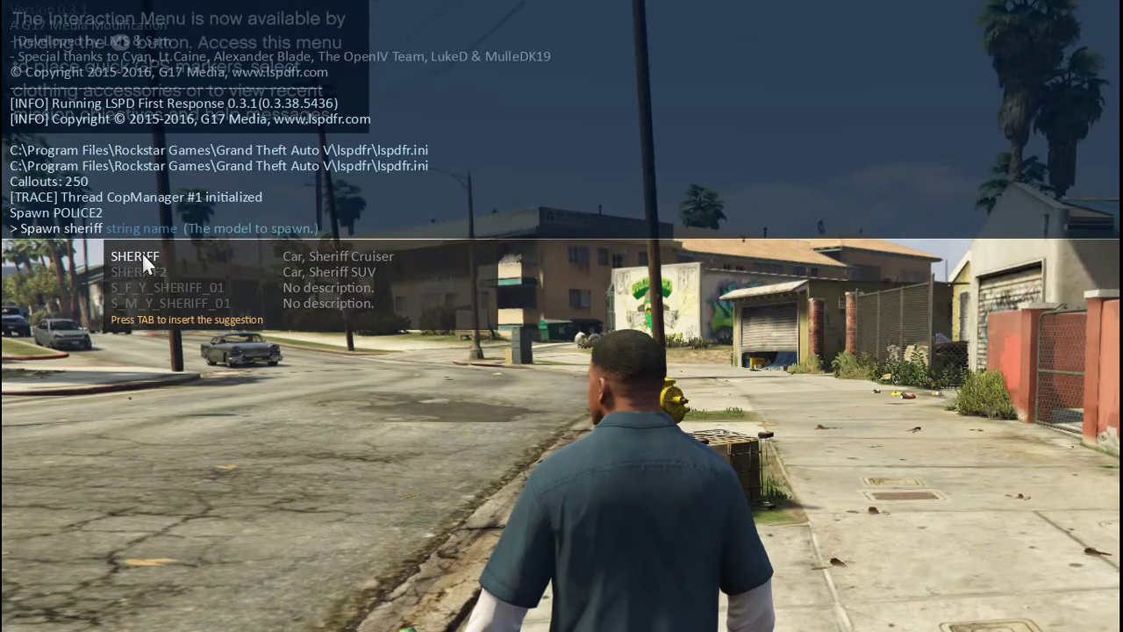
key("Tab")
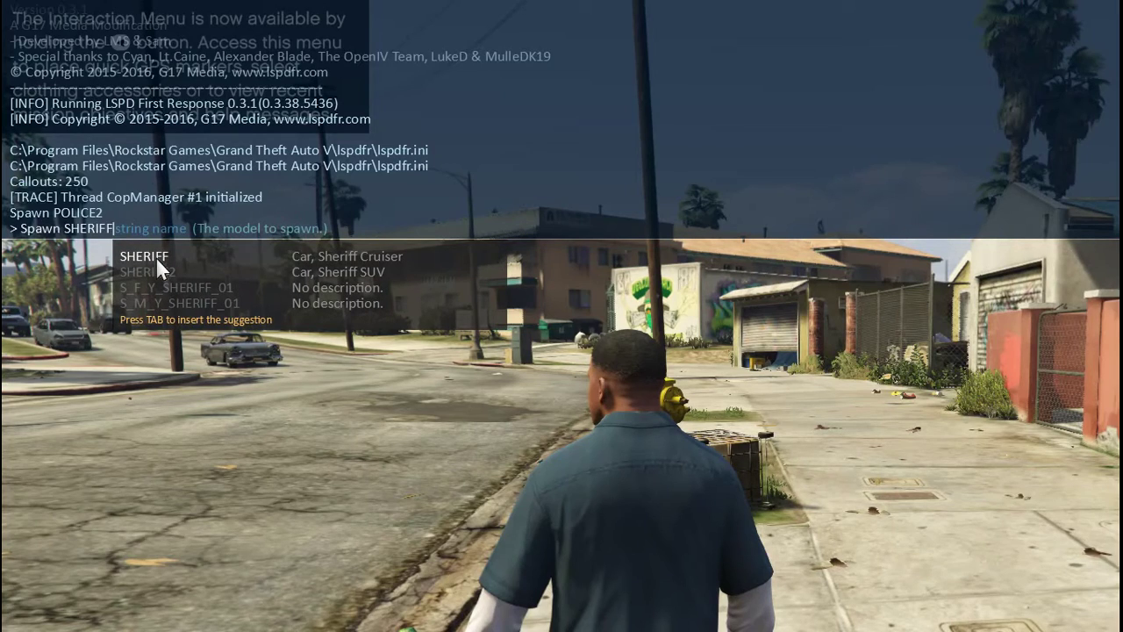
key("Return")
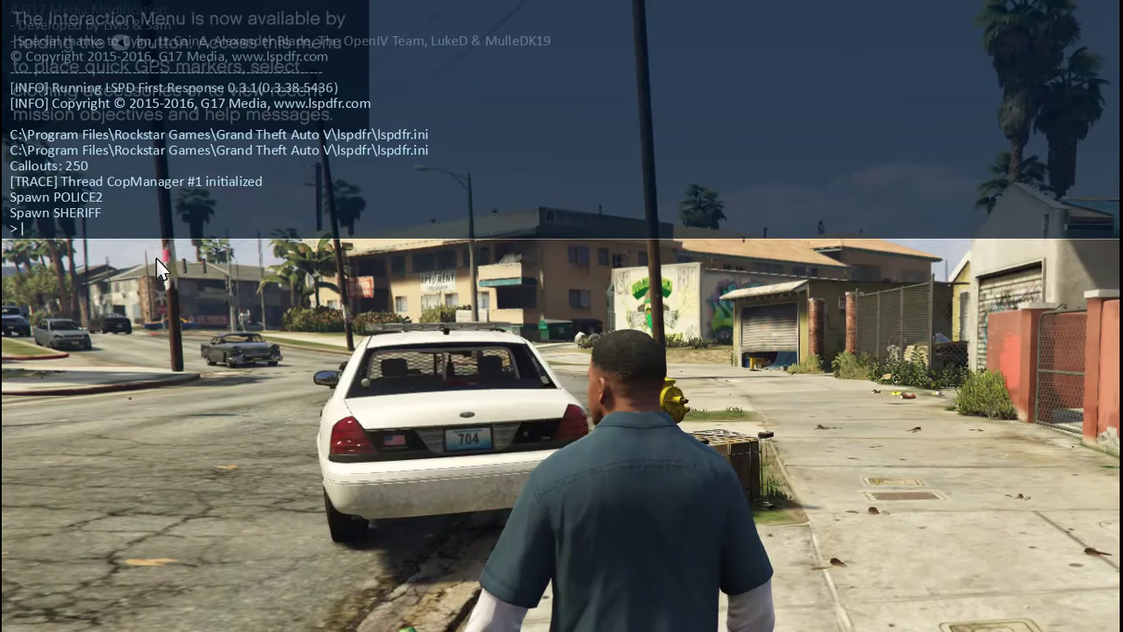
key("F4")
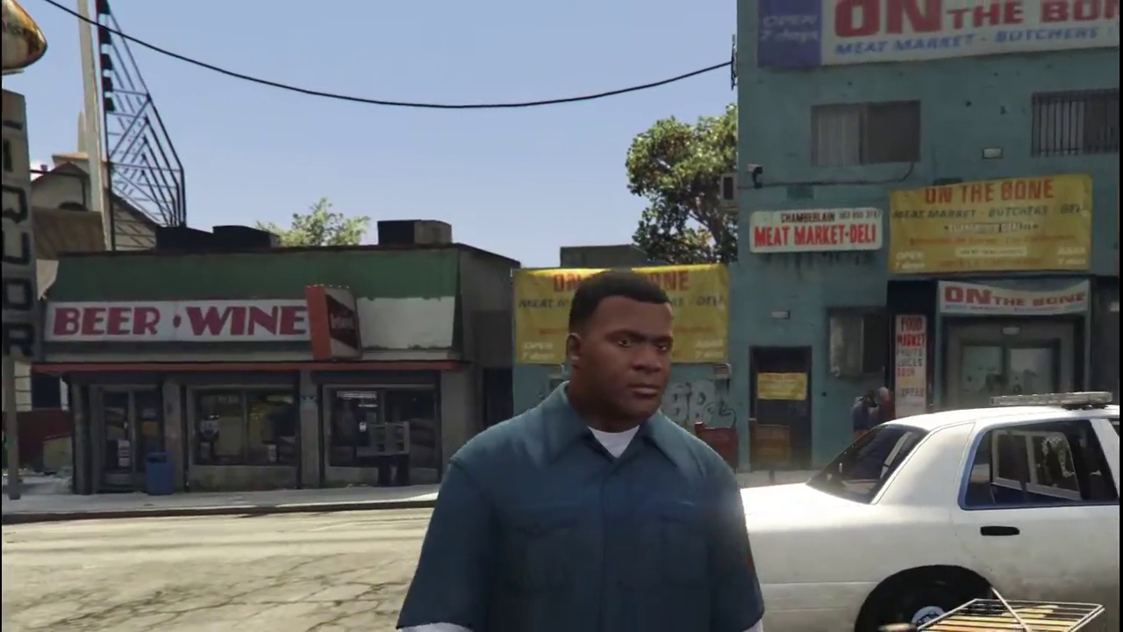
- Walk down the sidewalk past the foreclosure and sale signs, then turn to face the police Charger
key("w")
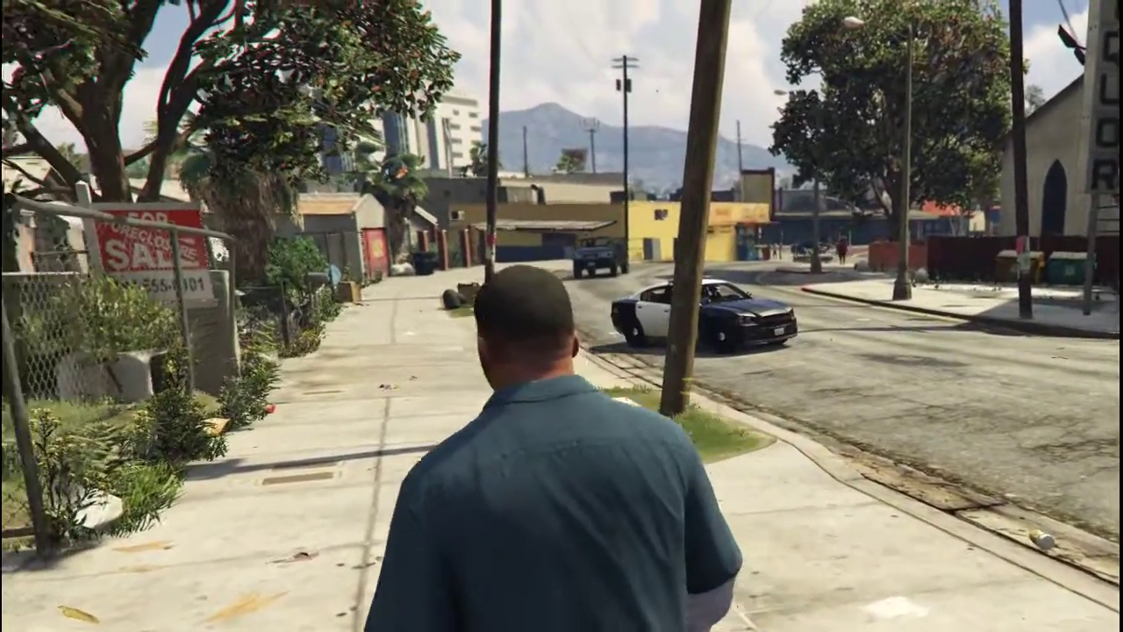
key("w")
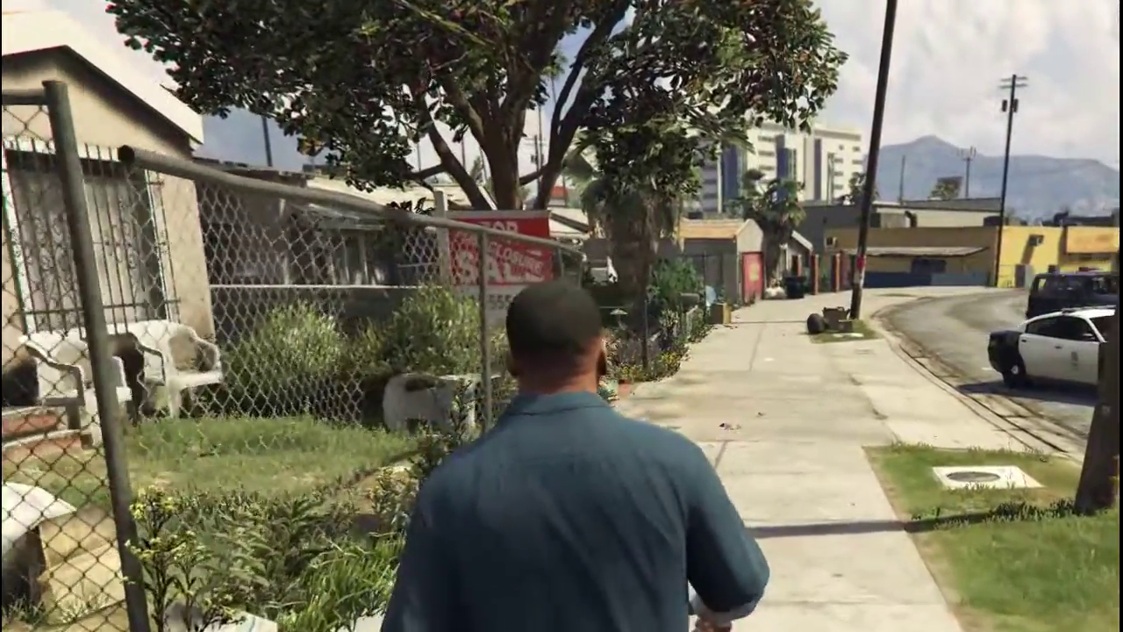
key("w")
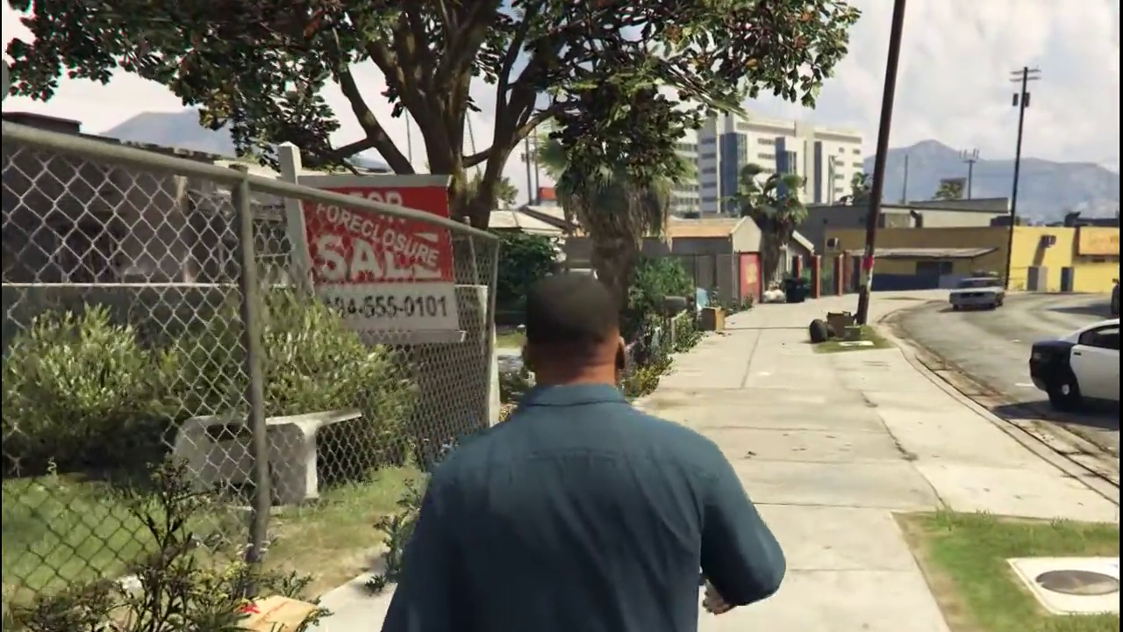
key("w")
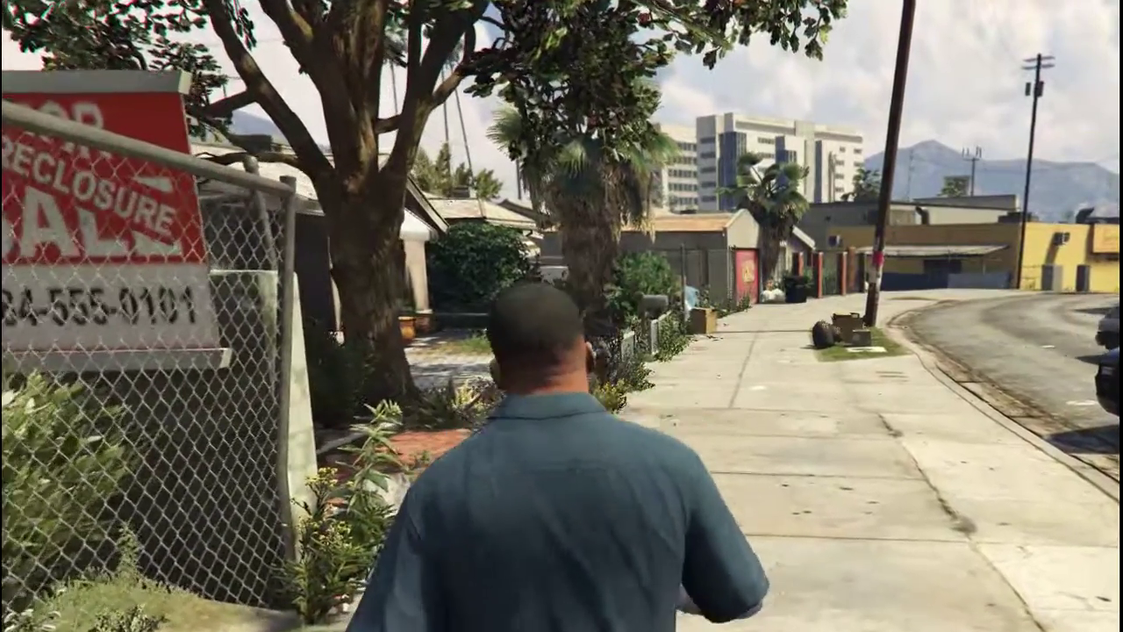
key("w")
key("w")
key("d")
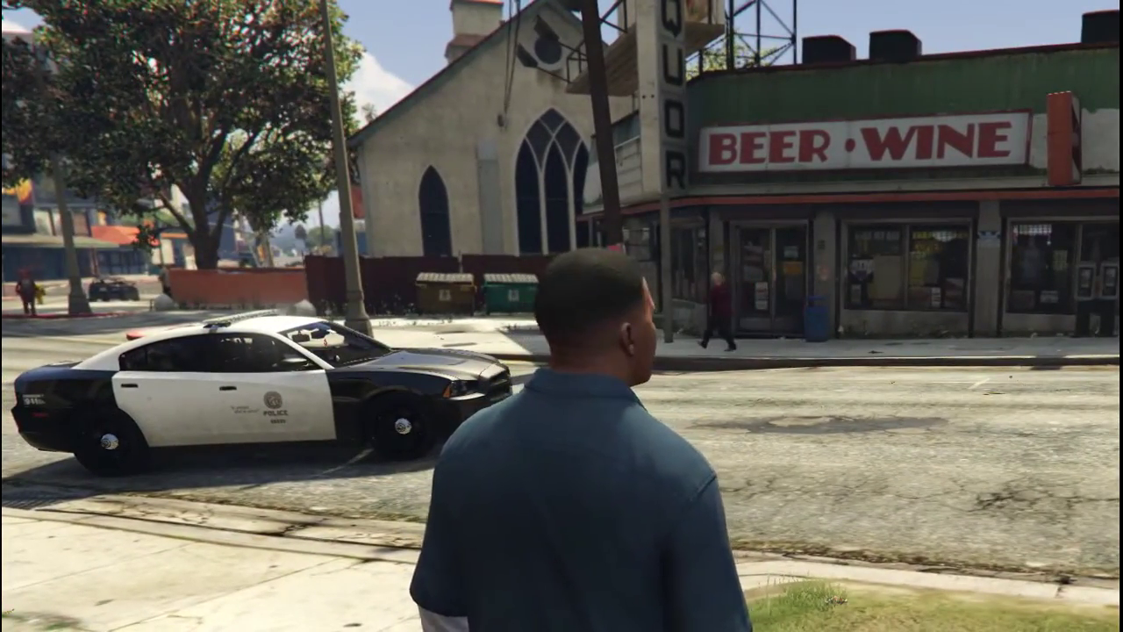